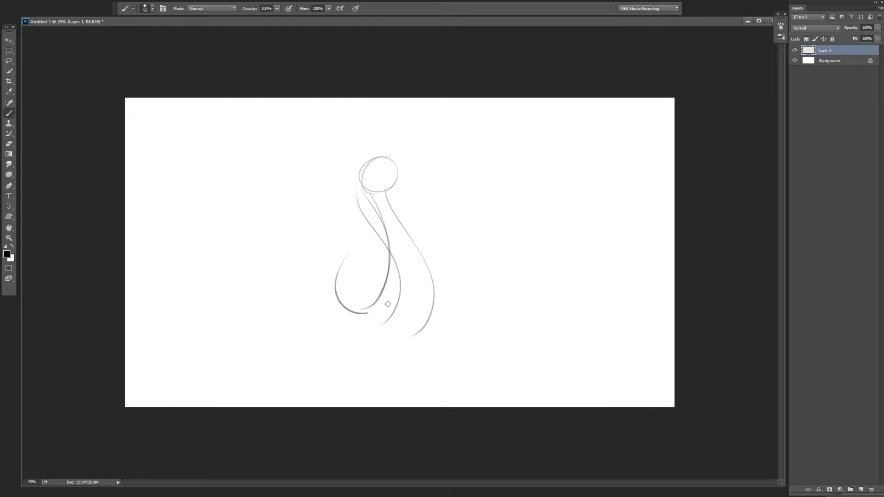
# - Sketch the outer body curve, neck, head circle and the body loops on Layer 1
pyautogui.moveTo(309, 293); pyautogui.dragTo(428, 303)
pyautogui.moveTo(364, 343); pyautogui.dragTo(433, 300)
pyautogui.moveTo(369, 221); pyautogui.dragTo(389, 303)
pyautogui.moveTo(373, 157)
pyautogui.mouseDown()
pyautogui.moveTo(387, 176)
pyautogui.moveTo(403, 170)
pyautogui.mouseUp()
pyautogui.moveTo(397, 210); pyautogui.dragTo(382, 291)
pyautogui.moveTo(353, 198)
pyautogui.mouseDown()
pyautogui.moveTo(441, 252)
pyautogui.moveTo(440, 264)
pyautogui.mouseUp()
pyautogui.moveTo(379, 210)
pyautogui.mouseDown()
pyautogui.moveTo(304, 310)
pyautogui.moveTo(353, 230)
pyautogui.mouseUp()
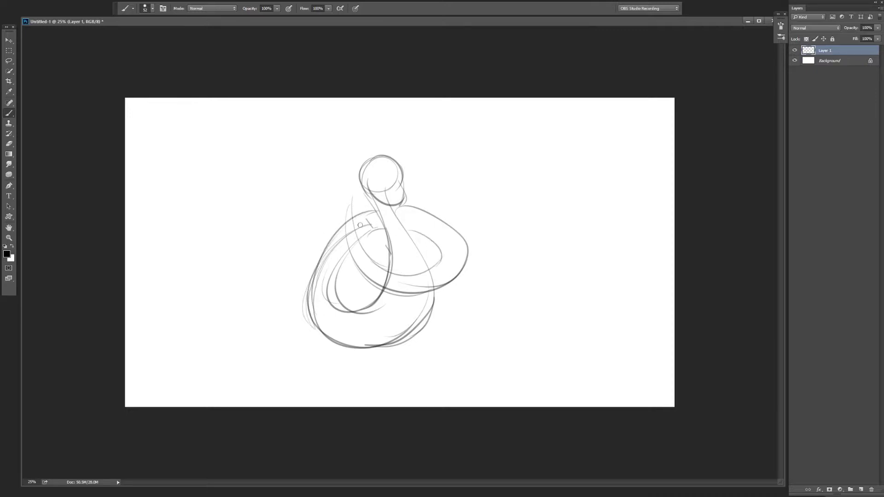
# - Rework the head area with a line above the head, an orb mark and a closed eye
pyautogui.press('e')
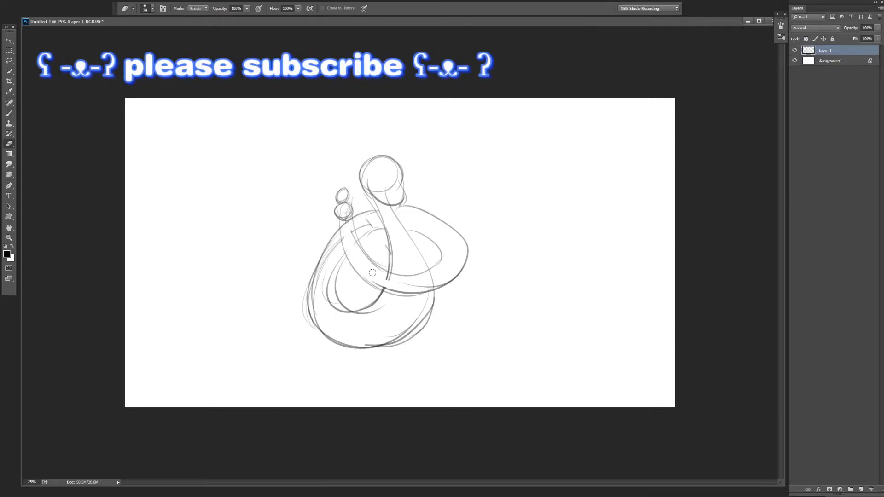
pyautogui.press('b')
pyautogui.moveTo(361, 136); pyautogui.dragTo(372, 173)
pyautogui.moveTo(346, 181); pyautogui.dragTo(341, 193)
pyautogui.press('e')
pyautogui.press('b')
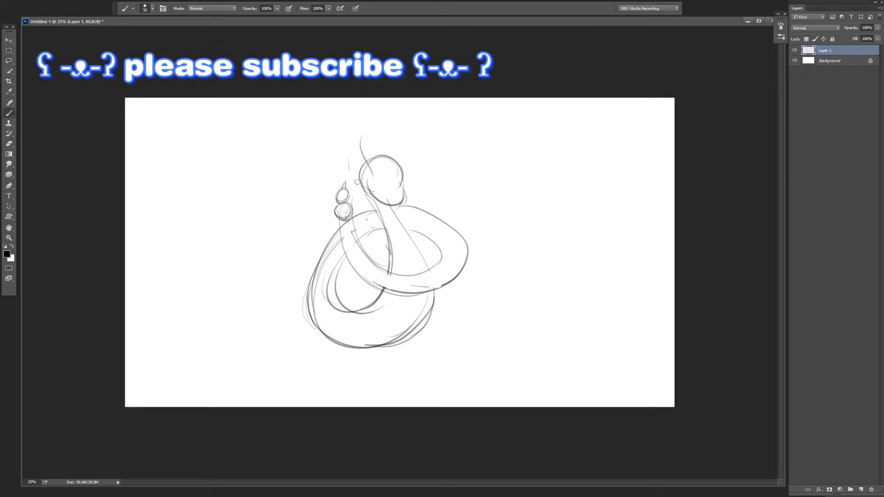
pyautogui.press('e')
pyautogui.moveTo(391, 174)
pyautogui.mouseDown()
pyautogui.moveTo(399, 172)
pyautogui.moveTo(402, 203)
pyautogui.moveTo(380, 184)
pyautogui.mouseUp()
pyautogui.press('b')
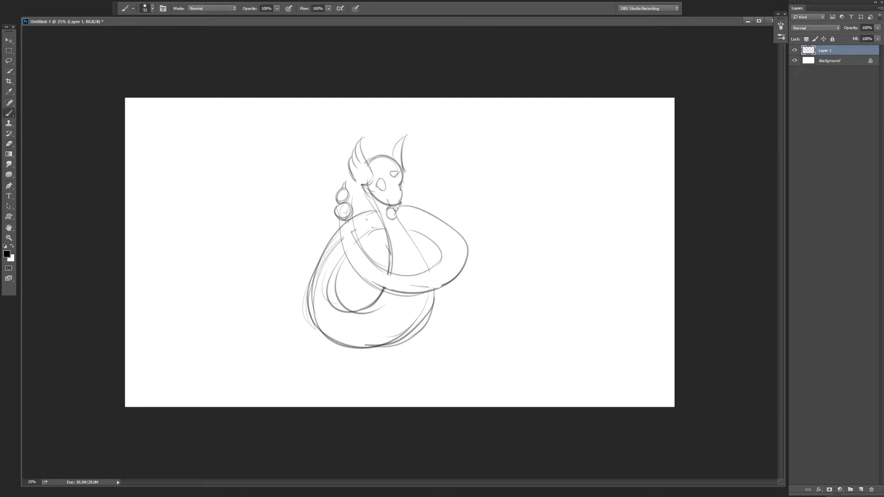
# - Redraw the mid-body strokes, the ring's inner edge, the inner coil loop and the outer left curve
pyautogui.press('e')
pyautogui.press('b')
pyautogui.moveTo(363, 225)
pyautogui.mouseDown()
pyautogui.moveTo(376, 279)
pyautogui.moveTo(462, 266)
pyautogui.mouseUp()
pyautogui.moveTo(391, 222); pyautogui.dragTo(403, 276)
pyautogui.press('e')
pyautogui.moveTo(327, 272); pyautogui.dragTo(382, 313)
pyautogui.press('b')
pyautogui.moveTo(331, 233)
pyautogui.mouseDown()
pyautogui.moveTo(306, 322)
pyautogui.moveTo(316, 329)
pyautogui.mouseUp()
pyautogui.moveTo(343, 221); pyautogui.dragTo(313, 330)
# - Clean up the lower-left body and redraw the lower body and the ring's right edge
pyautogui.press('e')
pyautogui.moveTo(327, 233)
pyautogui.mouseDown()
pyautogui.moveTo(323, 317)
pyautogui.moveTo(361, 342)
pyautogui.mouseUp()
pyautogui.press('b')
pyautogui.moveTo(297, 303); pyautogui.dragTo(382, 346)
pyautogui.moveTo(424, 204); pyautogui.dragTo(449, 283)
pyautogui.press('e')
pyautogui.moveTo(465, 244); pyautogui.dragTo(460, 281)
# - Add a new layer and lower the sketch layer's opacity to fade it
pyautogui.hotkey('ctrl', 'shift', 'alt', 'n')
pyautogui.click(824, 60)
pyautogui.moveTo(878, 27); pyautogui.dragTo(856, 34)
# - Lock the faded sketch layer and ink the eye outline and the ear's left outline
pyautogui.click(832, 39)
pyautogui.click(824, 50)
pyautogui.press('b')
pyautogui.rightClick(383, 179)
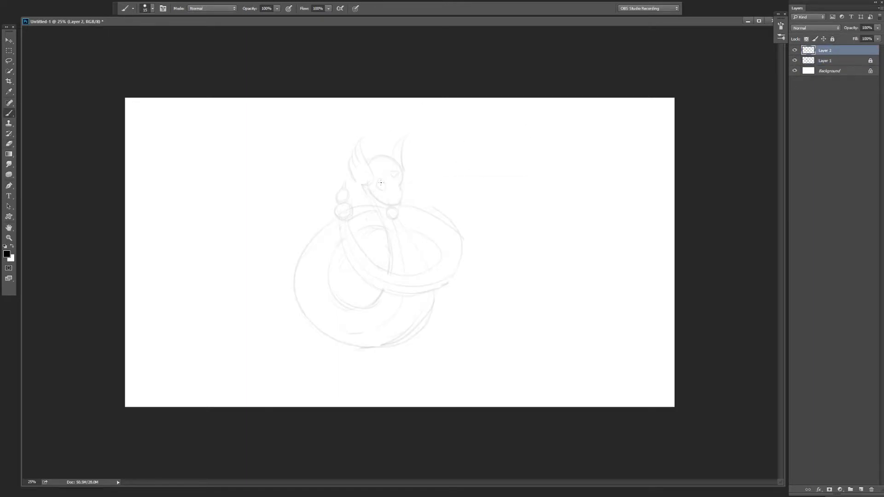
pyautogui.hotkey('ctrl', '+')
pyautogui.moveTo(373, 153); pyautogui.dragTo(371, 168)
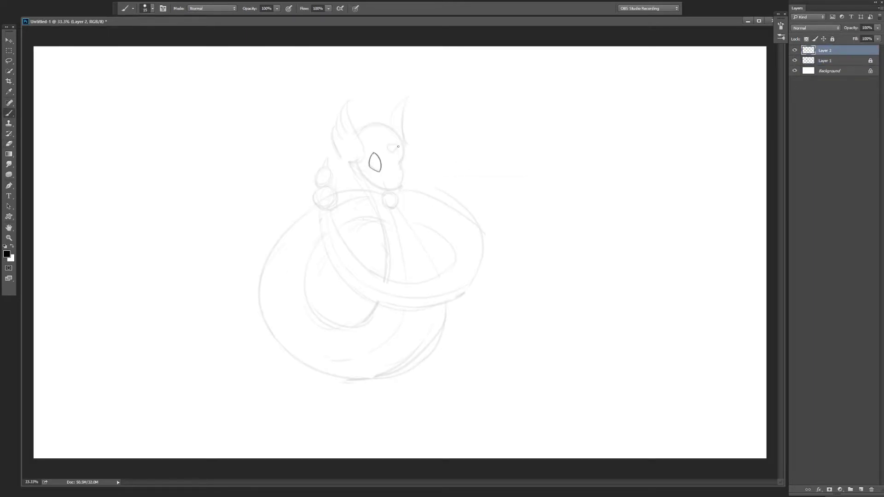
pyautogui.moveTo(334, 130)
pyautogui.mouseDown()
pyautogui.moveTo(346, 161)
pyautogui.moveTo(355, 159)
pyautogui.mouseUp()
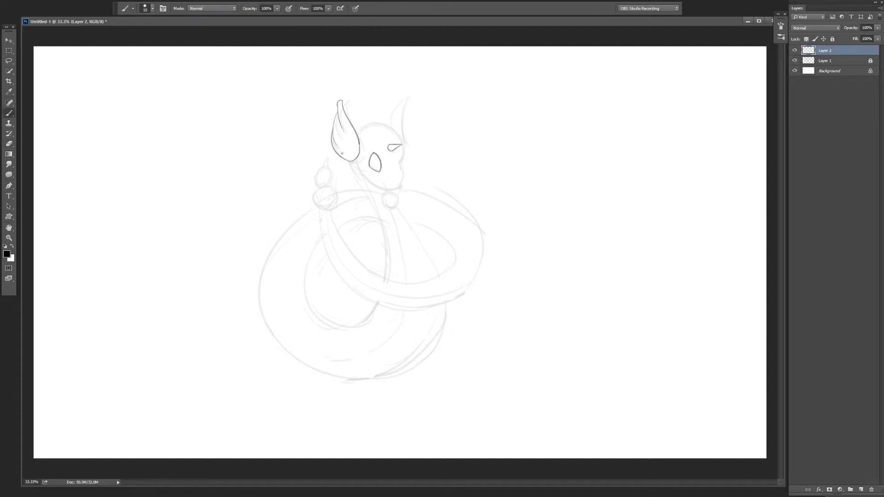
# - On a new layer, ink the long neck line, the right body line and the lower-left body curve
pyautogui.hotkey('ctrl', 'shift', 'alt', 'n')
pyautogui.hotkey('ctrl', '-')
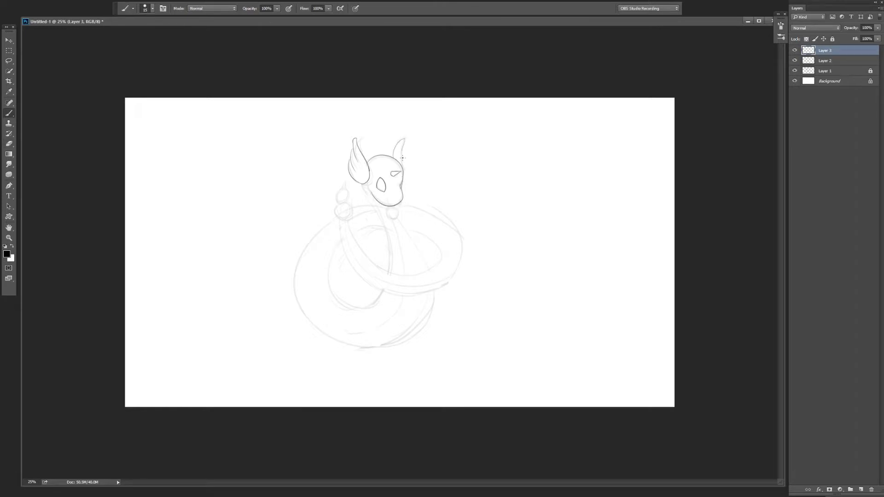
pyautogui.moveTo(402, 157); pyautogui.dragTo(386, 275)
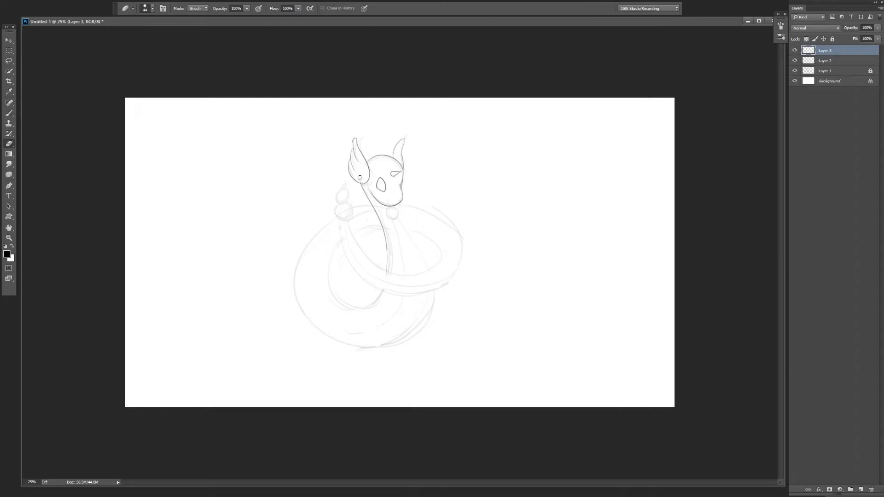
pyautogui.moveTo(394, 210); pyautogui.dragTo(417, 350)
pyautogui.press('e')
pyautogui.moveTo(428, 316); pyautogui.dragTo(414, 350)
pyautogui.press('b')
pyautogui.moveTo(298, 265)
pyautogui.mouseDown()
pyautogui.moveTo(393, 341)
pyautogui.moveTo(429, 309)
pyautogui.mouseUp()
pyautogui.press('e')
pyautogui.press('b')
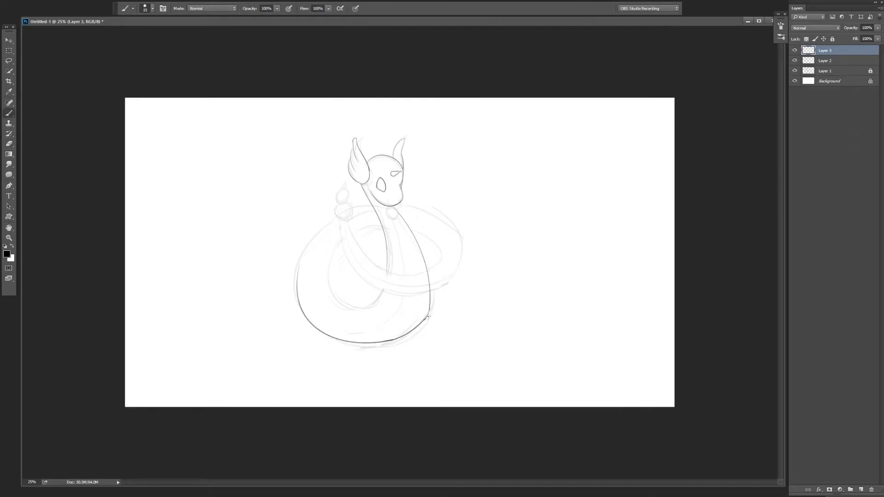
# - Draw the small orb under the chin and a wider upper arc of the body loop
pyautogui.moveTo(395, 212); pyautogui.dragTo(398, 215)
pyautogui.press('e')
pyautogui.press('b')
pyautogui.hotkey('ctrl', 'z')
pyautogui.moveTo(300, 256); pyautogui.dragTo(453, 228)
pyautogui.hotkey('ctrl', 'z')
pyautogui.moveTo(299, 256); pyautogui.dragTo(455, 230)
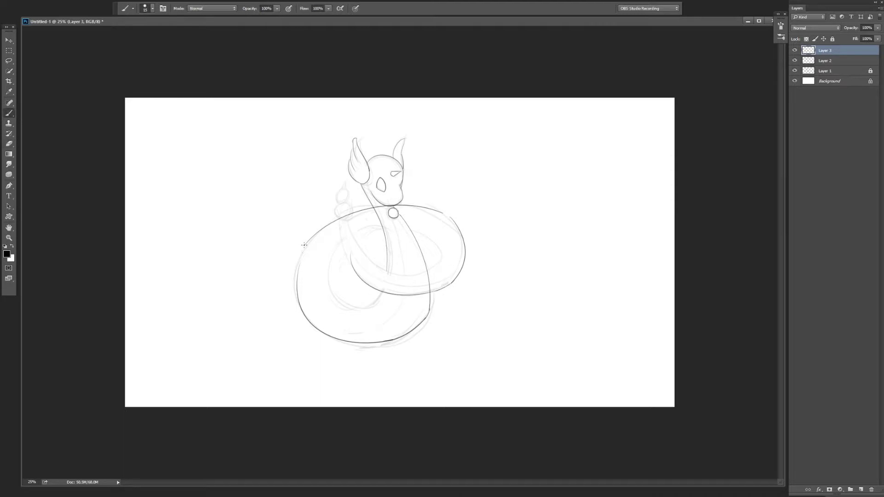
pyautogui.hotkey('ctrl', '+')
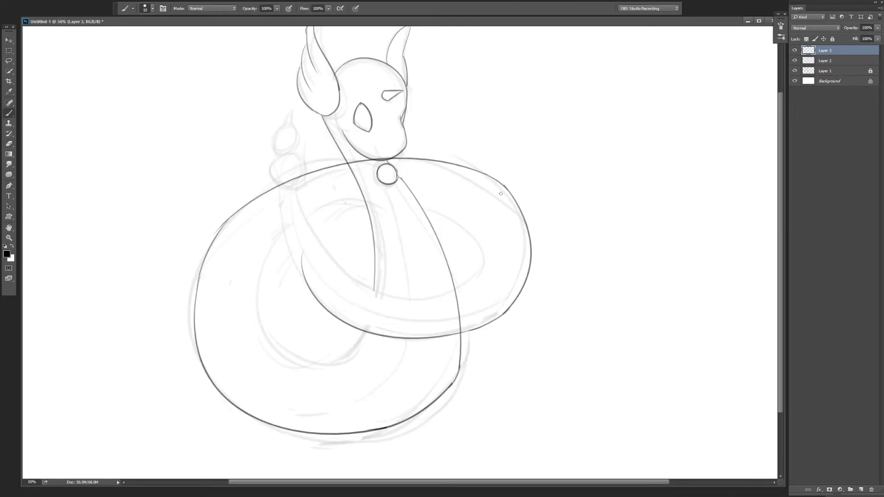
# - On a new layer, ink the lower-left body curve and the inner arc of the coil
pyautogui.moveTo(487, 176); pyautogui.dragTo(491, 215)
pyautogui.press('e')
pyautogui.press('b')
pyautogui.hotkey('ctrl', 'shift', 'alt', 'n')
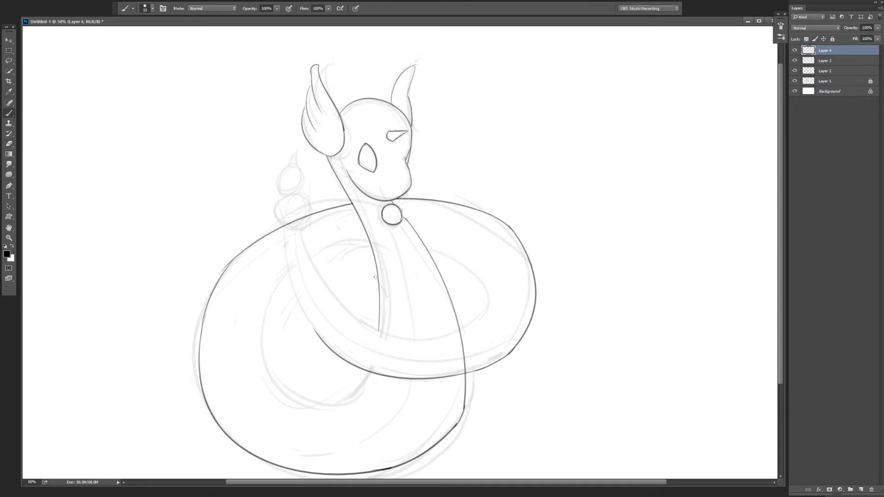
pyautogui.moveTo(369, 370); pyautogui.dragTo(295, 412)
pyautogui.press('e')
pyautogui.press('b')
pyautogui.moveTo(301, 244); pyautogui.dragTo(456, 338)
pyautogui.moveTo(471, 330); pyautogui.dragTo(483, 324)
# - Draw and extend the curves of the right inner coil
pyautogui.press('e')
pyautogui.press('b')
pyautogui.moveTo(482, 262)
pyautogui.mouseDown()
pyautogui.moveTo(464, 335)
pyautogui.moveTo(486, 313)
pyautogui.mouseUp()
pyautogui.press('e')
pyautogui.press('b')
pyautogui.moveTo(423, 249)
pyautogui.mouseDown()
pyautogui.moveTo(485, 286)
pyautogui.moveTo(397, 239)
pyautogui.moveTo(486, 281)
pyautogui.mouseUp()
pyautogui.press('e')
# - Add a new layer and skew a coil arc with Free Transform to fit the right coil
pyautogui.press('b')
pyautogui.hotkey('ctrl', 'shift', 'n')
pyautogui.press('Return')
pyautogui.hotkey('ctrl', 'z')
pyautogui.hotkey('ctrl', 't')
pyautogui.moveTo(416, 256); pyautogui.dragTo(416, 274)
pyautogui.press('Return')
# - Ink the arc running from the lower-left coil up to the neck
pyautogui.press('b')
pyautogui.moveTo(273, 319); pyautogui.dragTo(298, 408)
pyautogui.press('e')
pyautogui.press('b')
pyautogui.moveTo(271, 331); pyautogui.dragTo(371, 244)
pyautogui.press('e')
pyautogui.press('b')
pyautogui.moveTo(276, 318); pyautogui.dragTo(272, 341)
pyautogui.press('e')
# - On another new layer, draw the stroke down the left coil
pyautogui.hotkey('ctrl', 'shift', 'alt', 'n')
pyautogui.press('b')
pyautogui.moveTo(295, 230); pyautogui.dragTo(330, 353)
pyautogui.press('e')
# - Select all the clean line layers and merge them into one
pyautogui.click(824, 91)
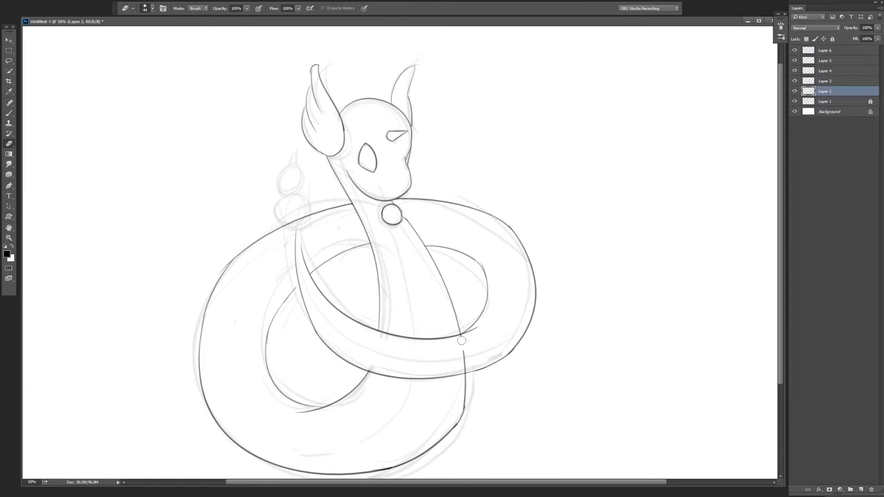
pyautogui.click(822, 51)
pyautogui.keyDown('shift'); pyautogui.click(824, 81); pyautogui.keyUp('shift')
pyautogui.hotkey('ctrl', 'e')
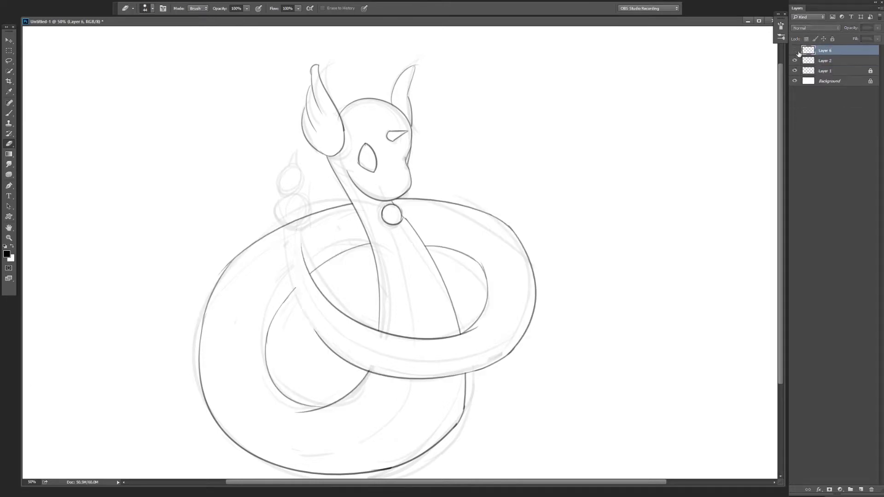
# - Redraw a larger orb left of the neck
pyautogui.press('b')
pyautogui.hotkey('ctrl', 'z')
pyautogui.press('e')
pyautogui.moveTo(294, 203); pyautogui.dragTo(304, 231)
pyautogui.press('b')
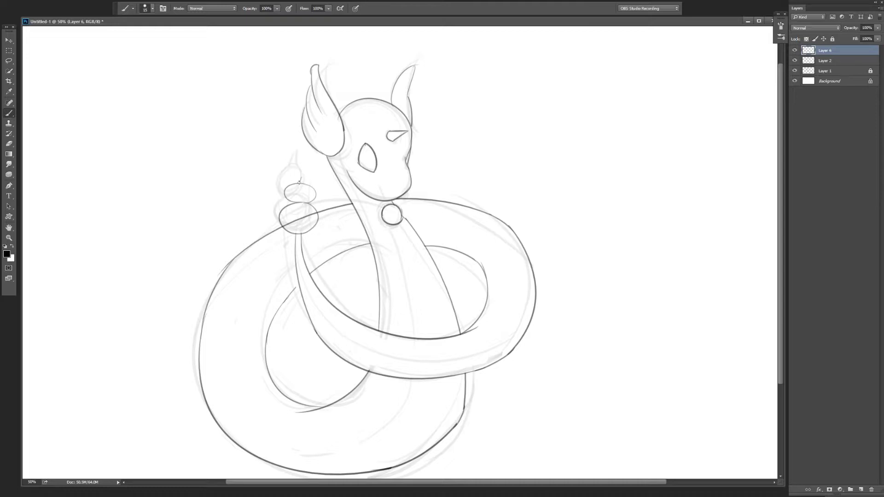
pyautogui.click(795, 62)
pyautogui.press('e')
# - Add a curve across the lower coil, touch up the left neck curve, and move the colour layer below the line art
pyautogui.hotkey('ctrl', '-')
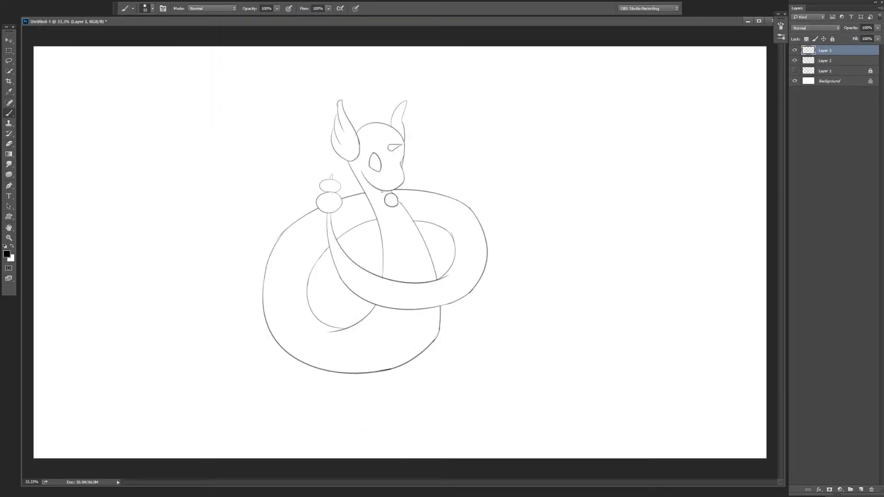
pyautogui.hotkey('ctrl', '-')
pyautogui.moveTo(306, 318)
pyautogui.mouseDown()
pyautogui.moveTo(404, 301)
pyautogui.moveTo(391, 312)
pyautogui.mouseUp()
pyautogui.press('b')
pyautogui.press('e')
pyautogui.press('b')
pyautogui.moveTo(345, 228); pyautogui.dragTo(371, 279)
pyautogui.press('e')
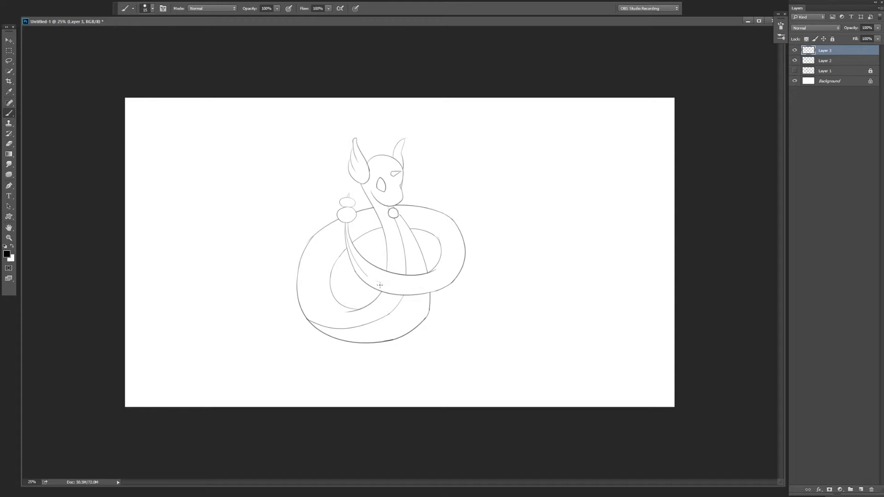
pyautogui.hotkey('ctrl', '+')
pyautogui.press('b')
pyautogui.hotkey('ctrl', '[')
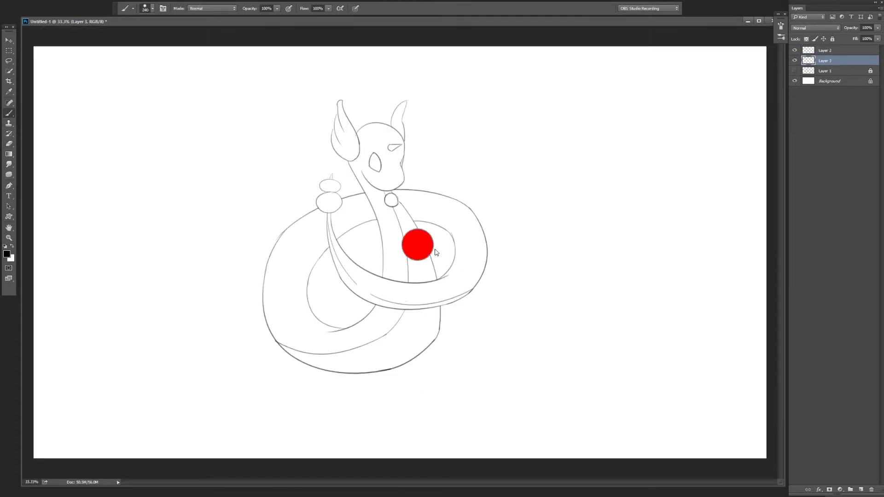
# - Lasso around the whole dragon and fill the area with flat blue
pyautogui.click(692, 316)
pyautogui.hotkey('ctrl', '-')
pyautogui.press('l')
pyautogui.moveTo(322, 299); pyautogui.dragTo(326, 283)
pyautogui.hotkey('alt', 'BackSpace')
# - On a new layer, brush pale blue over the ears, eye, neck and body coil
pyautogui.hotkey('ctrl', '+')
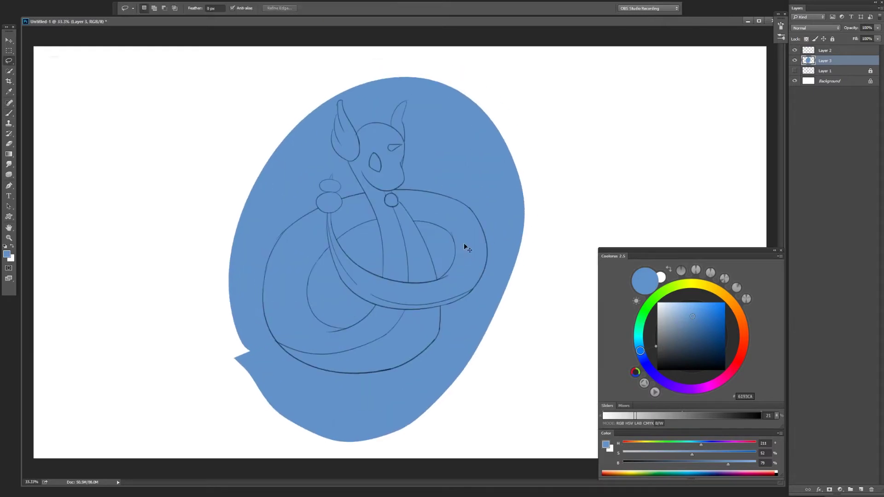
pyautogui.hotkey('ctrl', 'shift', 'n')
pyautogui.press('b')
pyautogui.click(661, 303)
pyautogui.moveTo(347, 154)
pyautogui.mouseDown()
pyautogui.moveTo(341, 113)
pyautogui.moveTo(352, 156)
pyautogui.mouseUp()
pyautogui.moveTo(405, 104); pyautogui.dragTo(401, 145)
pyautogui.moveTo(389, 191)
pyautogui.mouseDown()
pyautogui.moveTo(416, 277)
pyautogui.moveTo(430, 279)
pyautogui.mouseUp()
pyautogui.moveTo(327, 211)
pyautogui.mouseDown()
pyautogui.moveTo(364, 290)
pyautogui.moveTo(419, 310)
pyautogui.moveTo(457, 301)
pyautogui.moveTo(365, 368)
pyautogui.moveTo(414, 336)
pyautogui.mouseUp()
pyautogui.press(']')
pyautogui.press(']')
pyautogui.press(']')
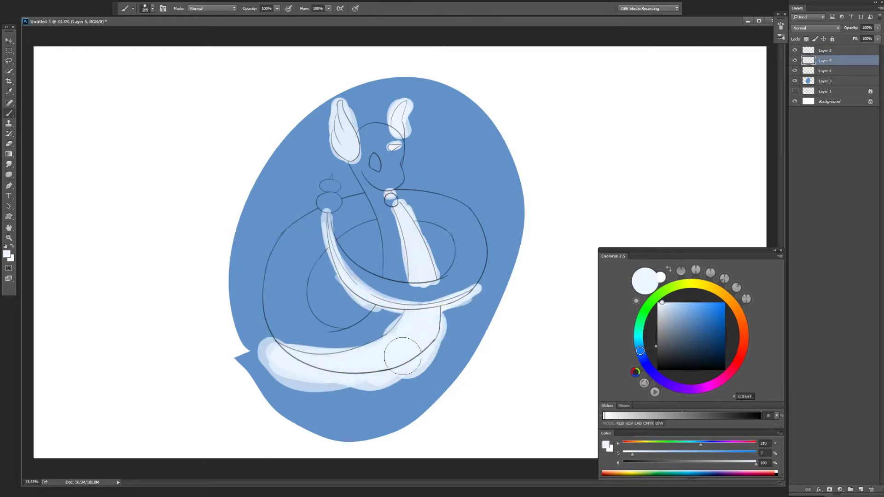
# - Erase pale-paint overspill along the coil edges, ring bands and lower crescent
pyautogui.hotkey('ctrl', '+')
pyautogui.hotkey('ctrl', '+')
pyautogui.press('e')
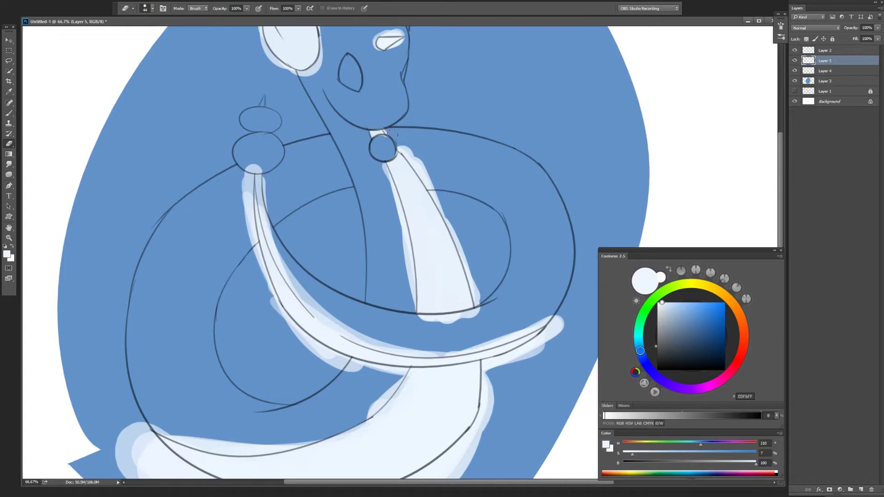
pyautogui.moveTo(407, 164)
pyautogui.mouseDown()
pyautogui.moveTo(433, 196)
pyautogui.moveTo(407, 271)
pyautogui.moveTo(417, 313)
pyautogui.moveTo(472, 317)
pyautogui.mouseUp()
pyautogui.moveTo(256, 168)
pyautogui.mouseDown()
pyautogui.moveTo(272, 258)
pyautogui.moveTo(322, 322)
pyautogui.moveTo(437, 355)
pyautogui.mouseUp()
pyautogui.moveTo(401, 304)
pyautogui.mouseDown()
pyautogui.moveTo(361, 271)
pyautogui.moveTo(463, 253)
pyautogui.moveTo(495, 237)
pyautogui.mouseUp()
pyautogui.moveTo(285, 163); pyautogui.dragTo(324, 176)
pyautogui.moveTo(225, 108)
pyautogui.mouseDown()
pyautogui.moveTo(234, 183)
pyautogui.moveTo(248, 168)
pyautogui.mouseUp()
pyautogui.moveTo(322, 276)
pyautogui.mouseDown()
pyautogui.moveTo(391, 288)
pyautogui.moveTo(398, 304)
pyautogui.moveTo(383, 304)
pyautogui.mouseUp()
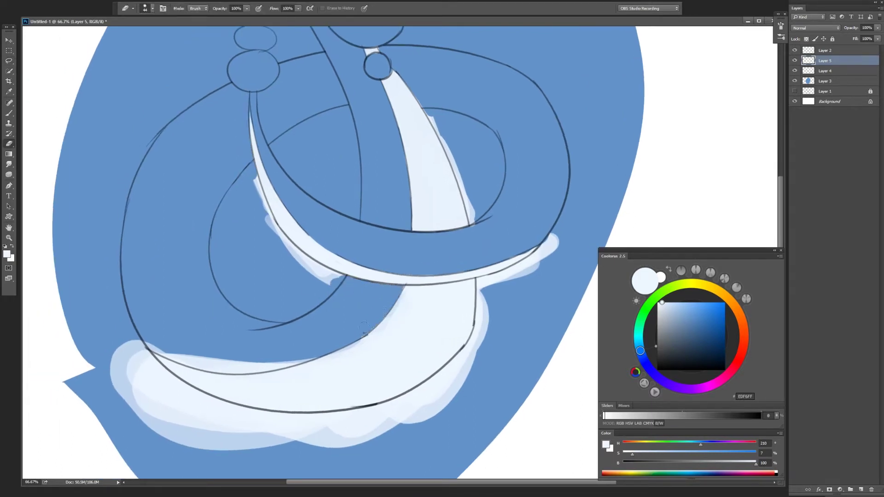
pyautogui.moveTo(147, 350); pyautogui.dragTo(313, 363)
pyautogui.hotkey('ctrl', '-')
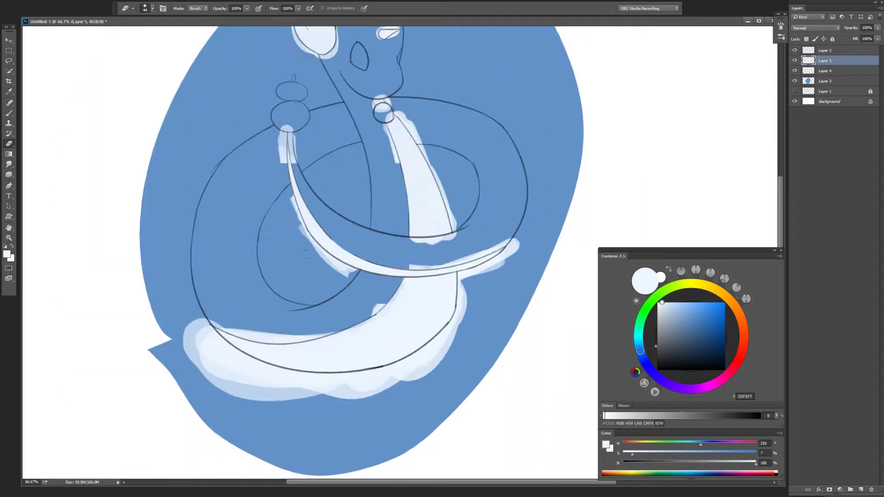
# - On a new layer, paint the chin orb and two left orbs dark navy blue
pyautogui.hotkey('ctrl', '-')
pyautogui.hotkey('ctrl', 'shift', 'alt', 'n')
pyautogui.press('b')
pyautogui.click(703, 331)
pyautogui.hotkey('ctrl', '+')
pyautogui.moveTo(386, 171); pyautogui.dragTo(388, 177)
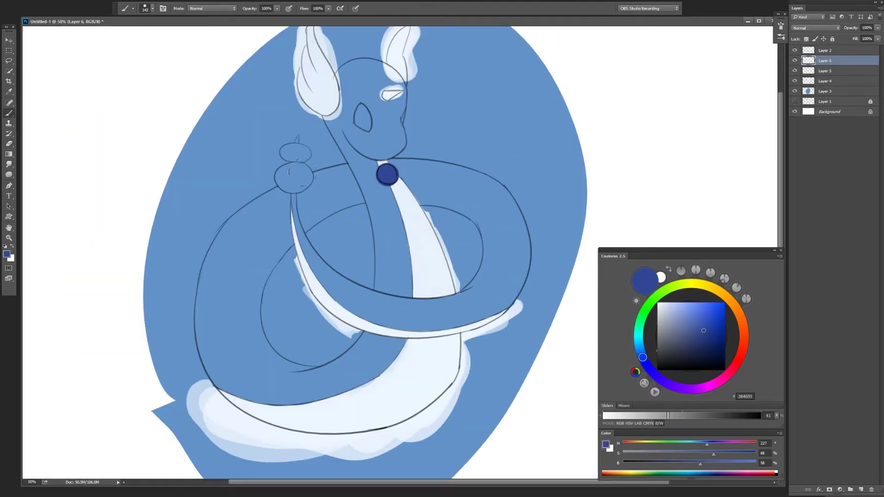
pyautogui.moveTo(285, 175); pyautogui.dragTo(301, 186)
pyautogui.moveTo(283, 147); pyautogui.dragTo(306, 157)
# - On Layer 5, erase the white paint overlapping the eye and ear bases
pyautogui.hotkey('ctrl', '+')
pyautogui.press('e')
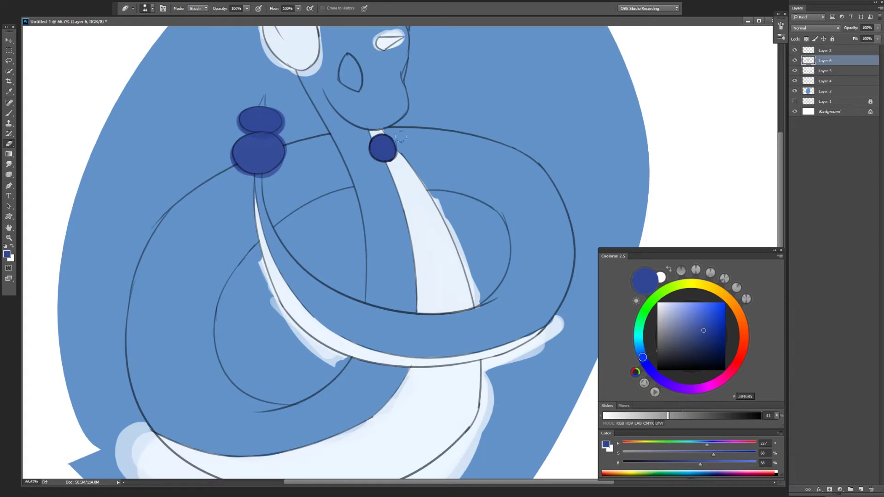
pyautogui.hotkey('ctrl', '-')
pyautogui.hotkey('ctrl', '-')
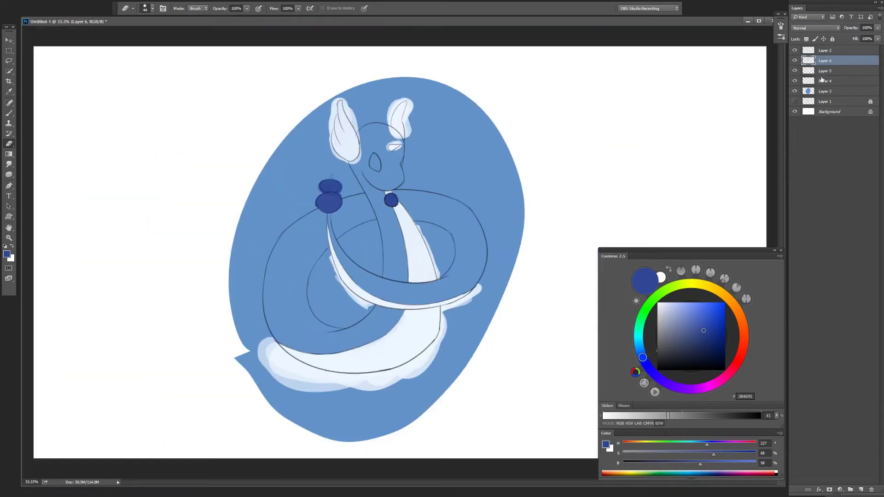
pyautogui.click(824, 70)
pyautogui.hotkey('ctrl', '+')
pyautogui.hotkey('ctrl', '+')
pyautogui.moveTo(447, 182); pyautogui.dragTo(428, 173)
pyautogui.moveTo(435, 140); pyautogui.dragTo(428, 162)
pyautogui.keyDown('alt'); pyautogui.click(449, 168); pyautogui.keyUp('alt')
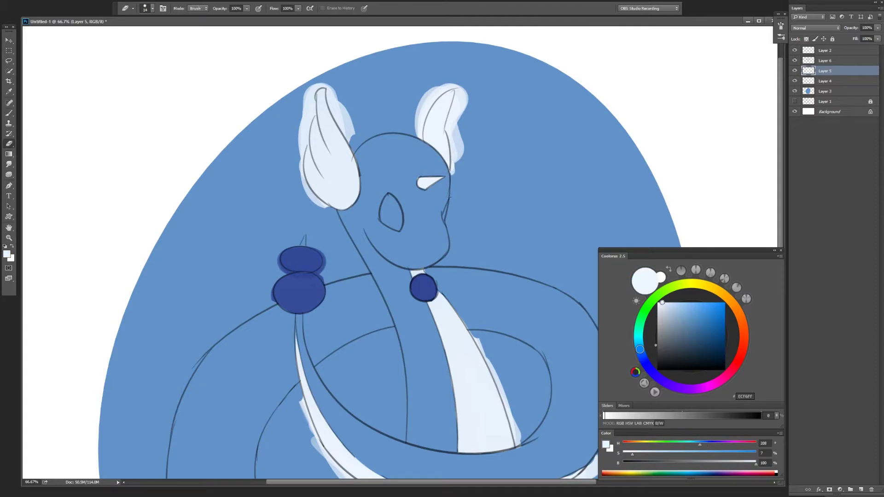
# - Return to the Brush on Layer 4 with the body blue selected
pyautogui.hotkey('ctrl', '-')
pyautogui.hotkey('alt', '[')
pyautogui.press('Return')
pyautogui.press('b')
pyautogui.click(692, 317)
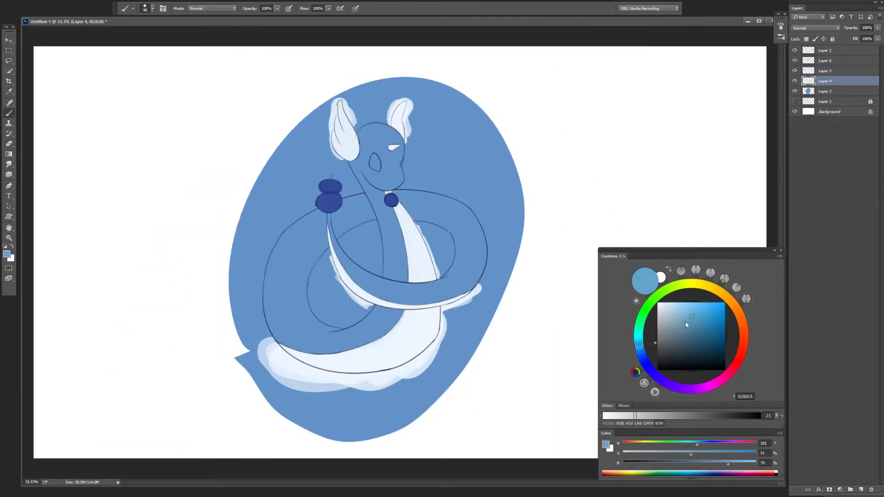
# - Brush light blue over the inner coil, right coil and body, trimming overspill
pyautogui.moveTo(424, 189)
pyautogui.mouseDown()
pyautogui.moveTo(445, 273)
pyautogui.moveTo(433, 208)
pyautogui.mouseUp()
pyautogui.moveTo(330, 217)
pyautogui.mouseDown()
pyautogui.moveTo(356, 307)
pyautogui.moveTo(405, 322)
pyautogui.moveTo(460, 313)
pyautogui.moveTo(510, 286)
pyautogui.moveTo(504, 227)
pyautogui.moveTo(525, 271)
pyautogui.mouseUp()
pyautogui.hotkey('ctrl', '+')
pyautogui.press('e')
pyautogui.moveTo(467, 207)
pyautogui.mouseDown()
pyautogui.moveTo(430, 162)
pyautogui.moveTo(435, 152)
pyautogui.mouseUp()
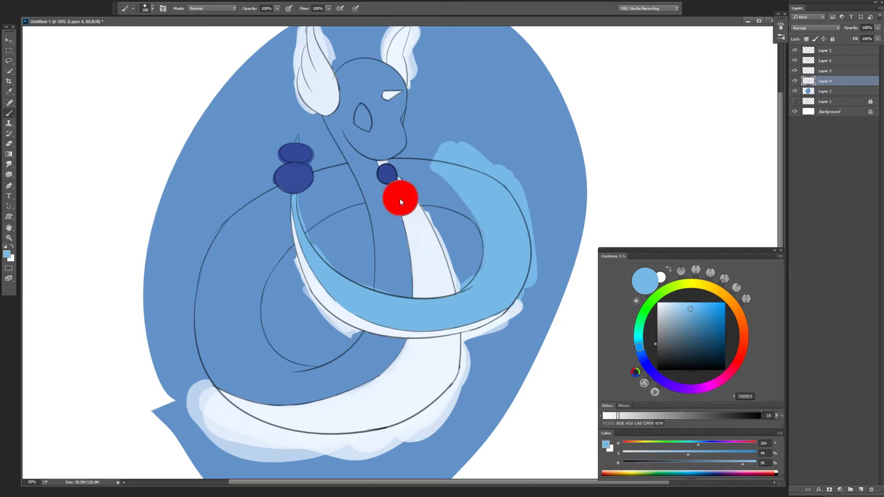
pyautogui.moveTo(386, 190); pyautogui.dragTo(405, 290)
pyautogui.moveTo(396, 230); pyautogui.dragTo(401, 299)
pyautogui.press('b')
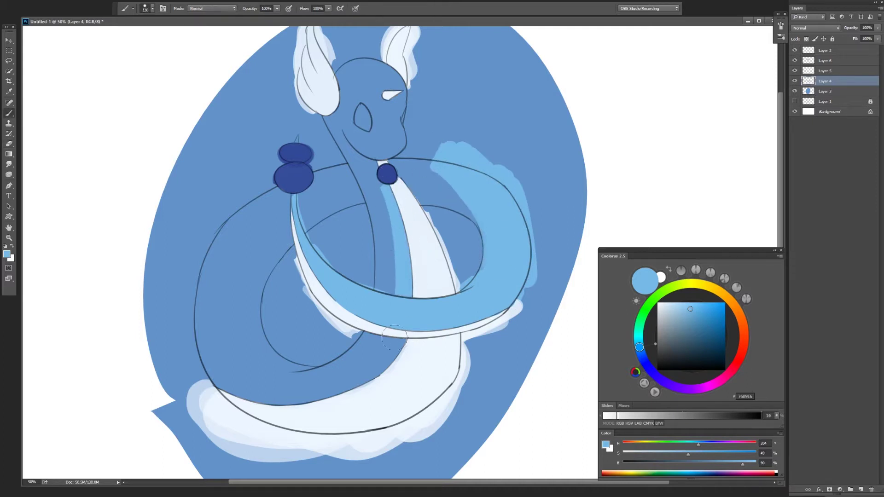
pyautogui.moveTo(385, 345); pyautogui.dragTo(394, 369)
pyautogui.moveTo(354, 119); pyautogui.dragTo(368, 162)
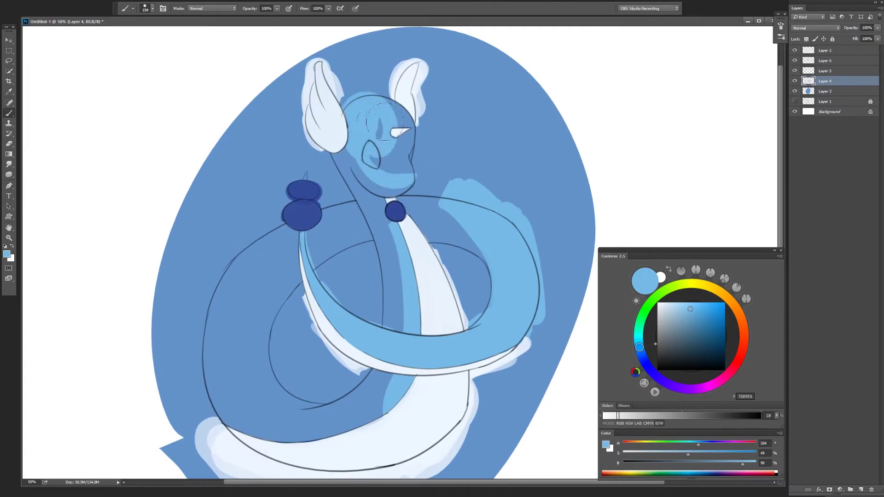
# - Smudge the light-blue edges and add a new layer above Layer 4
pyautogui.press('[')
pyautogui.press('r')
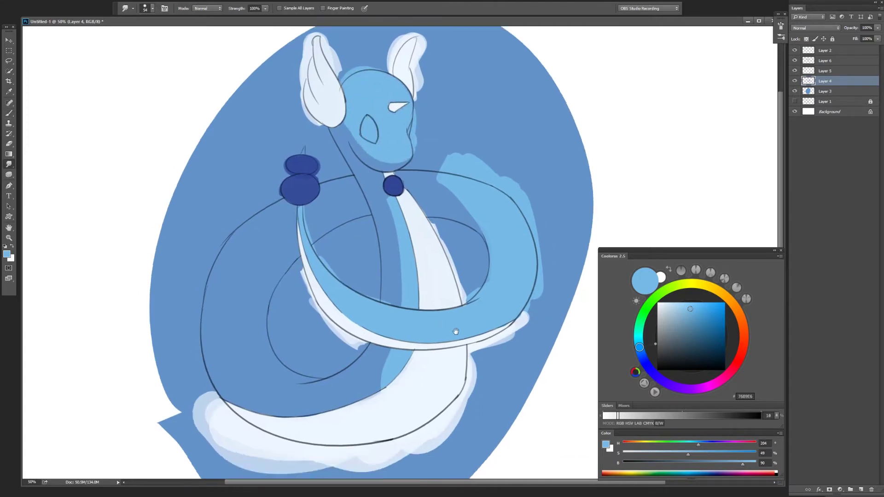
pyautogui.scroll(-3, 399, 302)
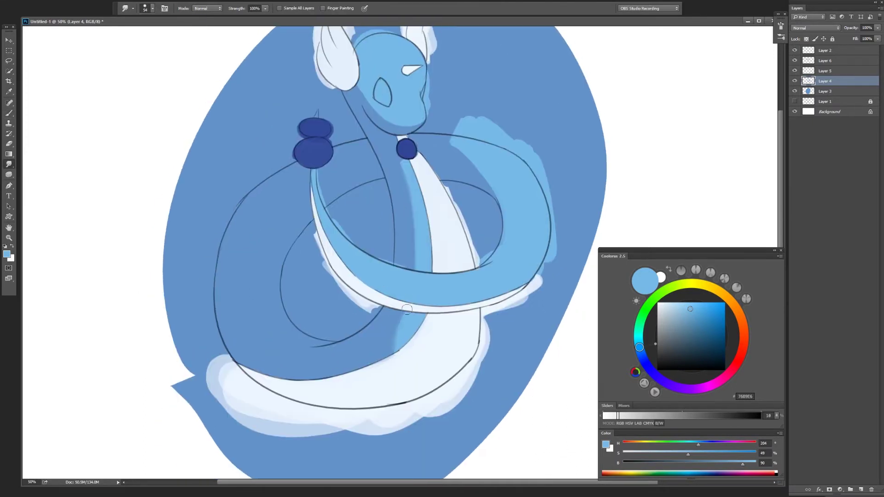
pyautogui.scroll(2, 448, 142)
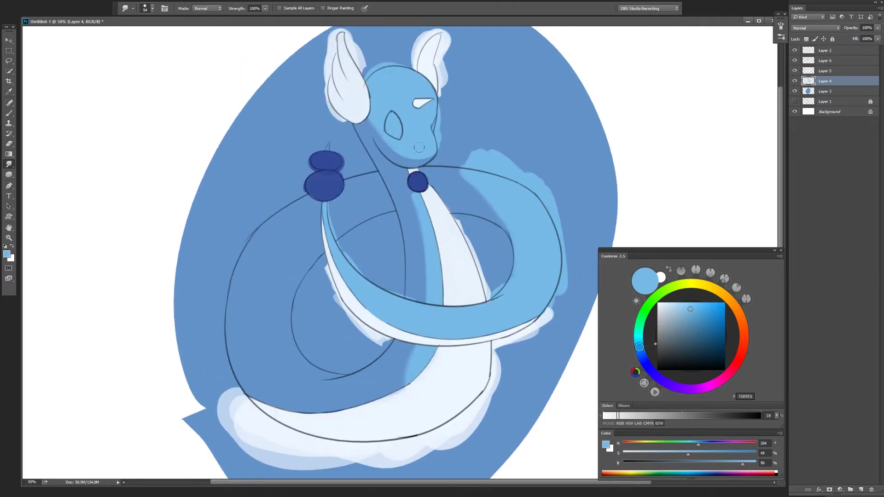
pyautogui.press('b')
pyautogui.rightClick(452, 226)
pyautogui.hotkey('ctrl', 'shift', 'alt', 'n')
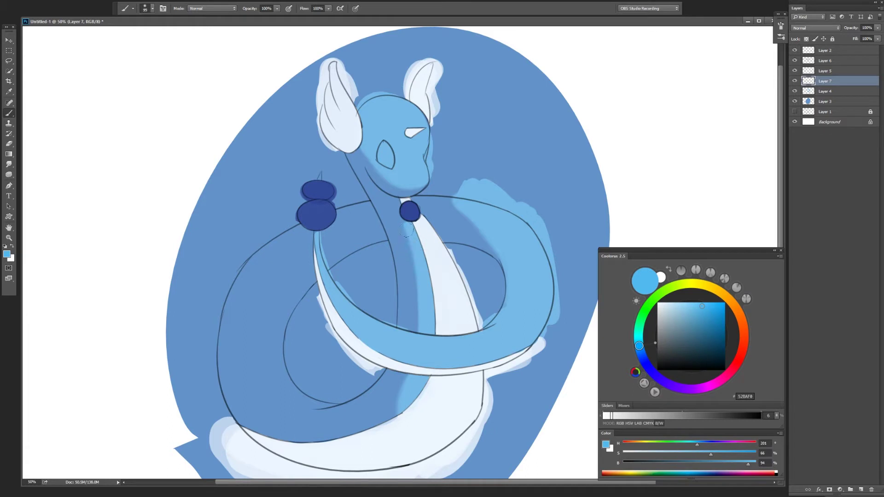
# - Alternate smudging and brushing to soften the colour, add another layer, and reselect Layer 4
pyautogui.press('r')
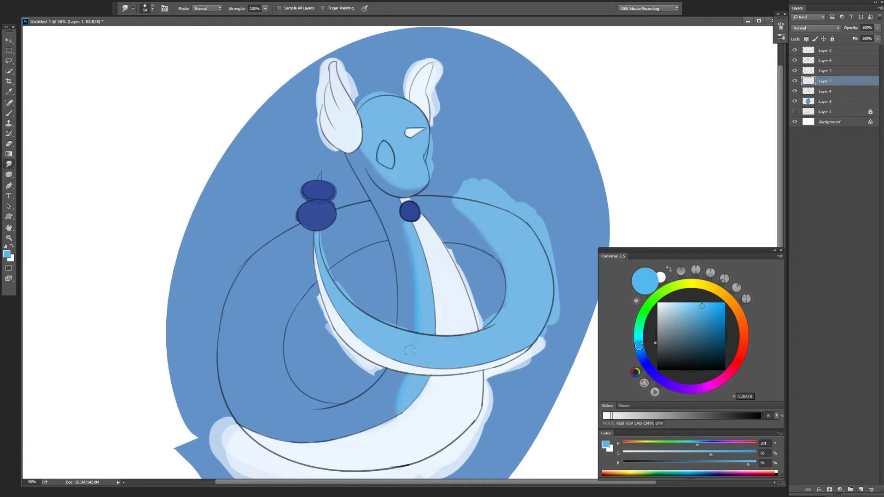
pyautogui.press('b')
pyautogui.press('r')
pyautogui.press('b')
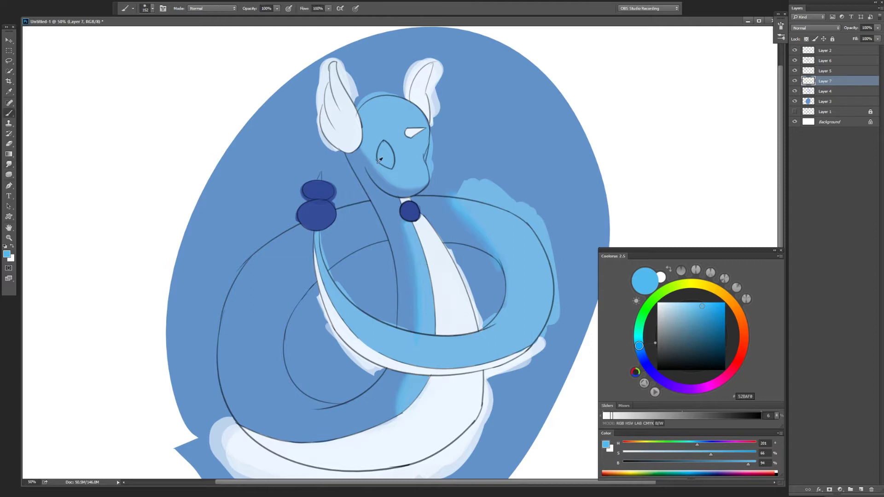
pyautogui.press('r')
pyautogui.hotkey('ctrl', 'shift', 'n')
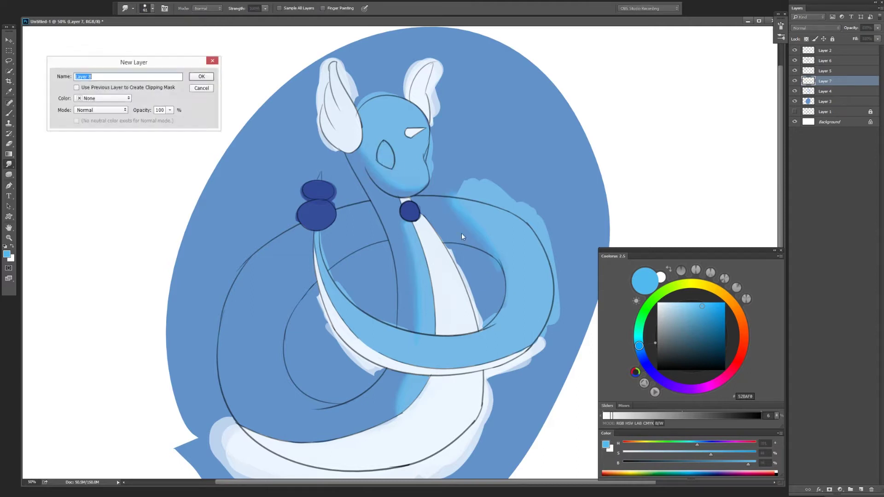
pyautogui.press('Return')
pyautogui.press('b')
pyautogui.click(810, 101)
pyautogui.rightClick(601, 332)
pyautogui.press('Return')
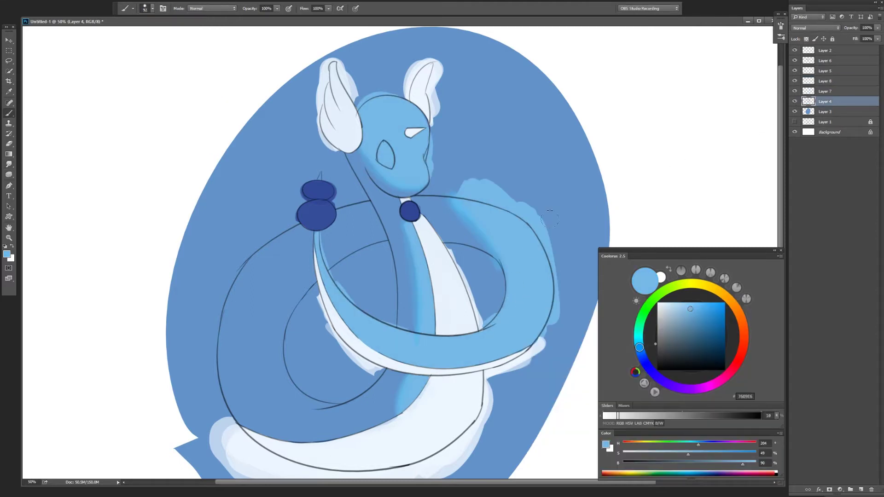
# - On a new layer, paint a pale blue highlight down the right coil
pyautogui.click(680, 304)
pyautogui.hotkey('ctrl', 'shift', 'n')
pyautogui.press('Return')
pyautogui.click(676, 302)
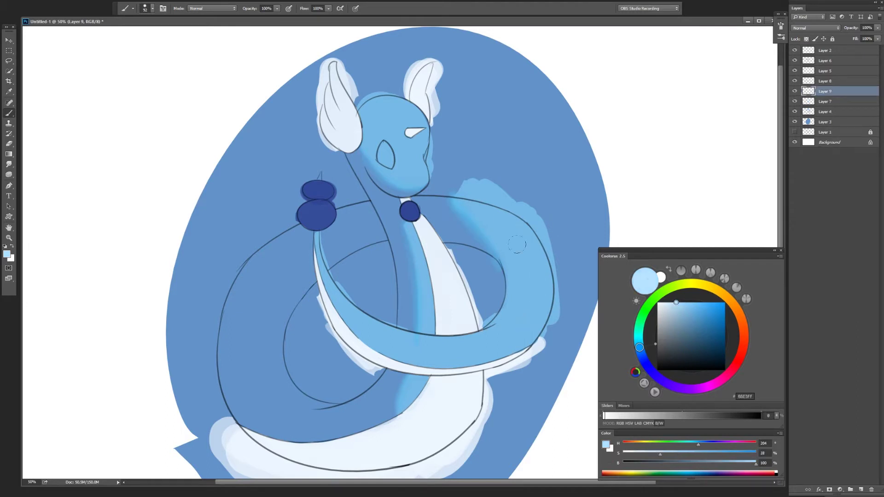
pyautogui.moveTo(530, 226); pyautogui.dragTo(511, 329)
pyautogui.press('e')
pyautogui.press('b')
# - Add pale glossy highlights along the left coil and on the head
pyautogui.moveTo(334, 285); pyautogui.dragTo(393, 337)
pyautogui.moveTo(348, 301); pyautogui.dragTo(403, 342)
pyautogui.press(']')
pyautogui.press(']')
pyautogui.moveTo(408, 113); pyautogui.dragTo(415, 119)
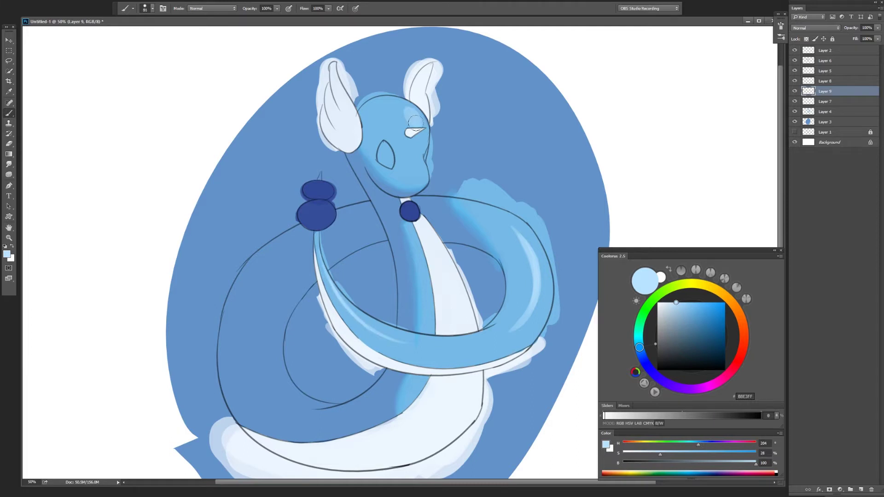
pyautogui.moveTo(472, 382); pyautogui.dragTo(448, 344)
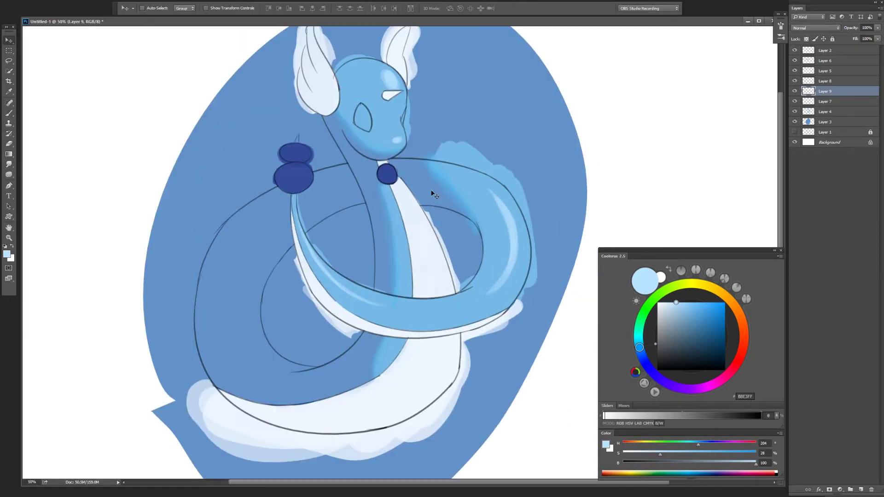
# - Add a new layer above Layer 3 and pick a greyish lavender for shading
pyautogui.click(824, 121)
pyautogui.hotkey('ctrl', 'shift', 'alt', 'n')
pyautogui.press('v')
pyautogui.click(668, 317)
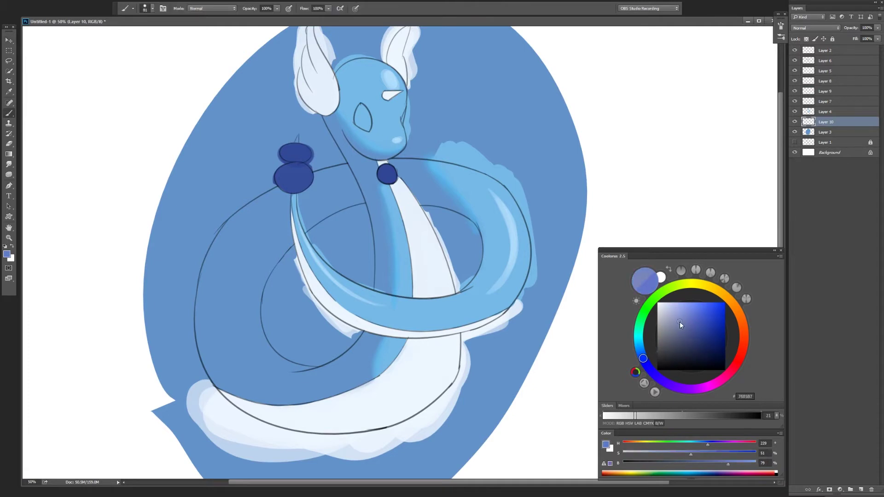
# - Brush and smudge lavender shading along the left outer coil
pyautogui.click(677, 316)
pyautogui.press('b')
pyautogui.moveTo(260, 304)
pyautogui.mouseDown()
pyautogui.moveTo(370, 209)
pyautogui.moveTo(271, 289)
pyautogui.mouseUp()
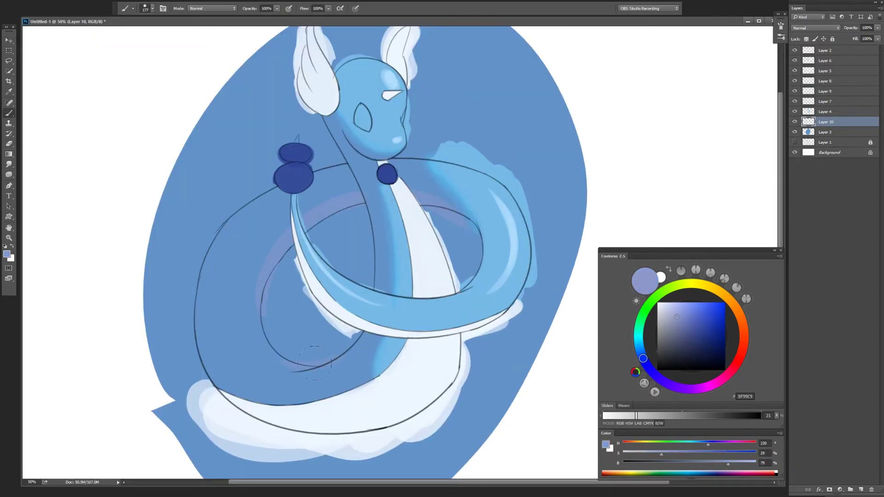
pyautogui.click(674, 314)
pyautogui.moveTo(209, 272); pyautogui.dragTo(241, 376)
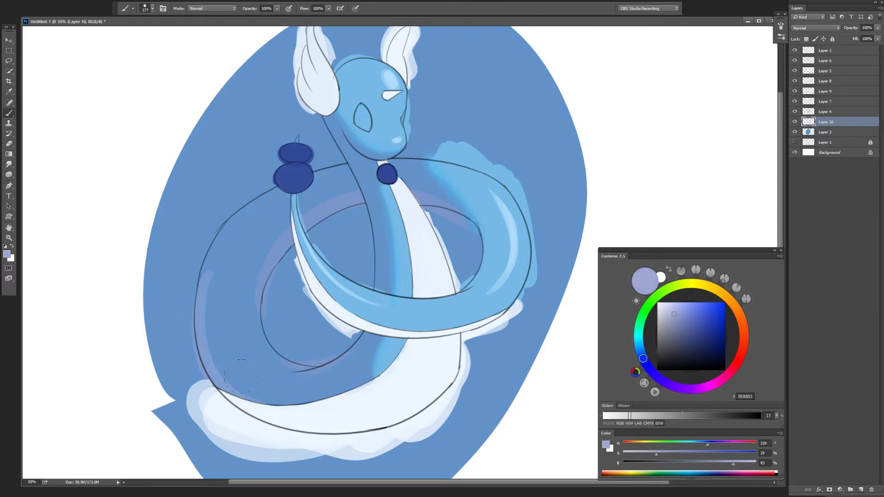
pyautogui.moveTo(194, 237); pyautogui.dragTo(223, 365)
pyautogui.press('e')
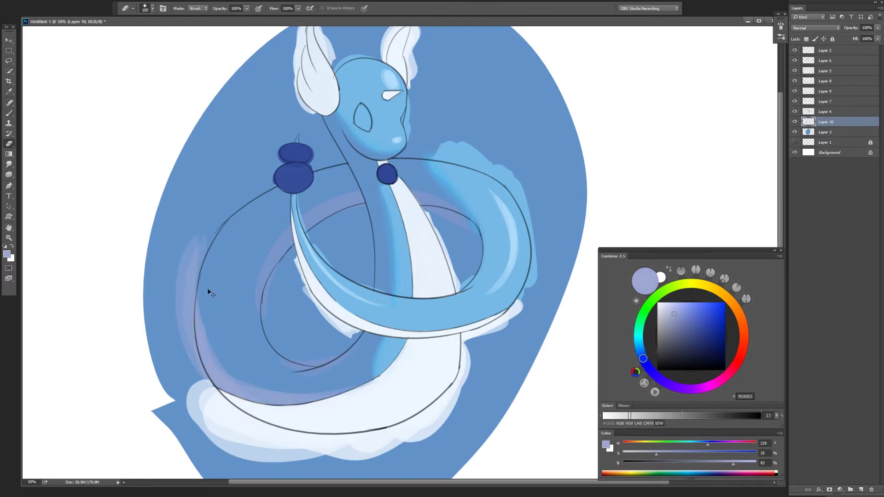
pyautogui.press('r')
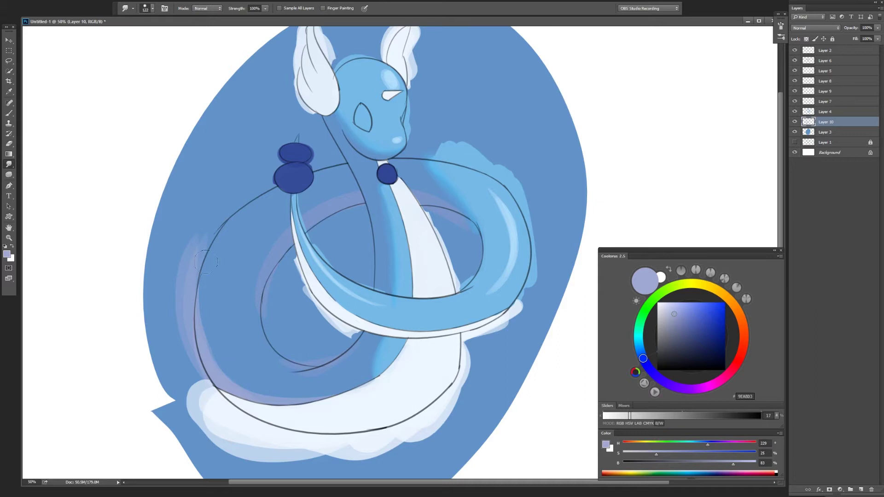
pyautogui.press('b')
# - Add lavender arcs inside the left coil and near the neck
pyautogui.moveTo(249, 240); pyautogui.dragTo(265, 363)
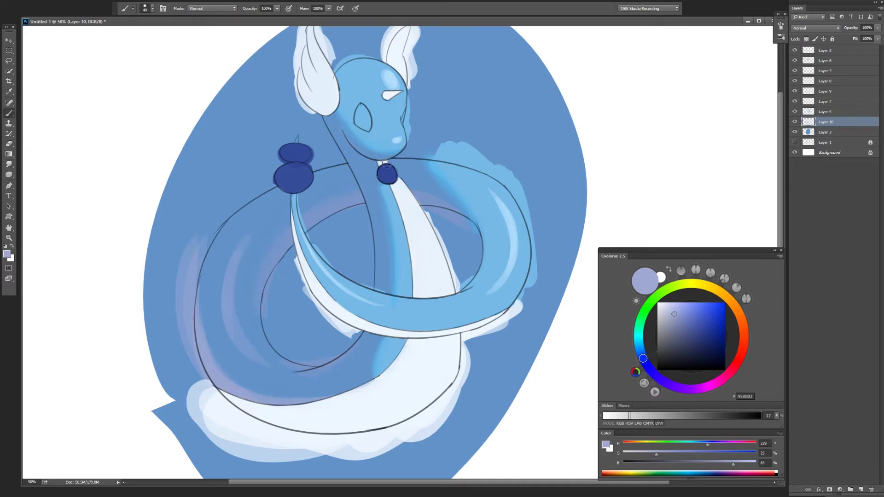
pyautogui.moveTo(330, 119); pyautogui.dragTo(339, 142)
pyautogui.press('e')
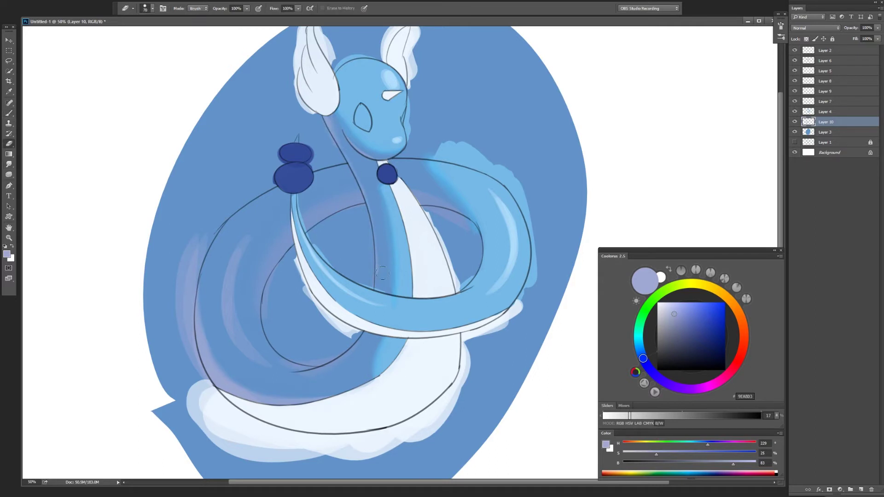
# - On a new layer, sample a pale grey and paint shading across the belly
pyautogui.hotkey('alt', ']')
pyautogui.press('b')
pyautogui.hotkey('alt', ']')
pyautogui.hotkey('alt', ']')
pyautogui.hotkey('alt', ']')
pyautogui.hotkey('ctrl', 'shift', 'alt', 'n')
pyautogui.keyDown('alt'); pyautogui.click(424, 369); pyautogui.keyUp('alt')
pyautogui.moveTo(375, 382); pyautogui.dragTo(467, 391)
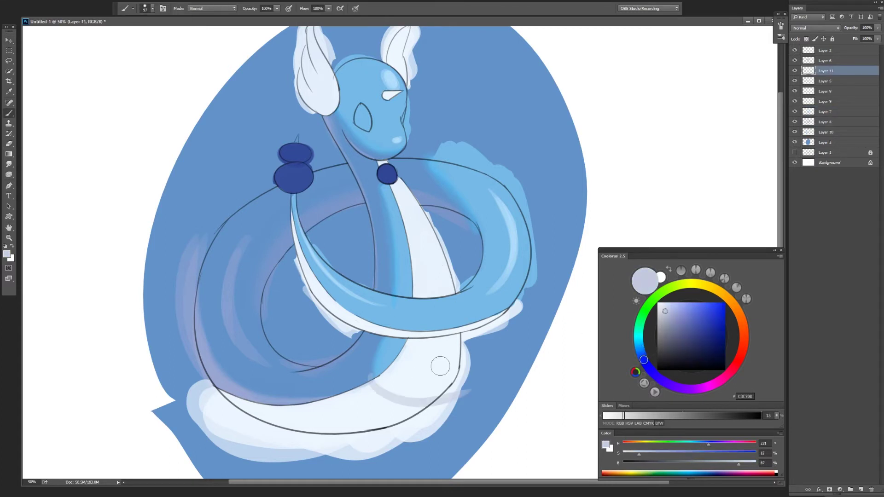
# - Add grey shading strokes along the belly and lower belly, blending them
pyautogui.hotkey('ctrl', '-')
pyautogui.moveTo(382, 343); pyautogui.dragTo(428, 363)
pyautogui.press('r')
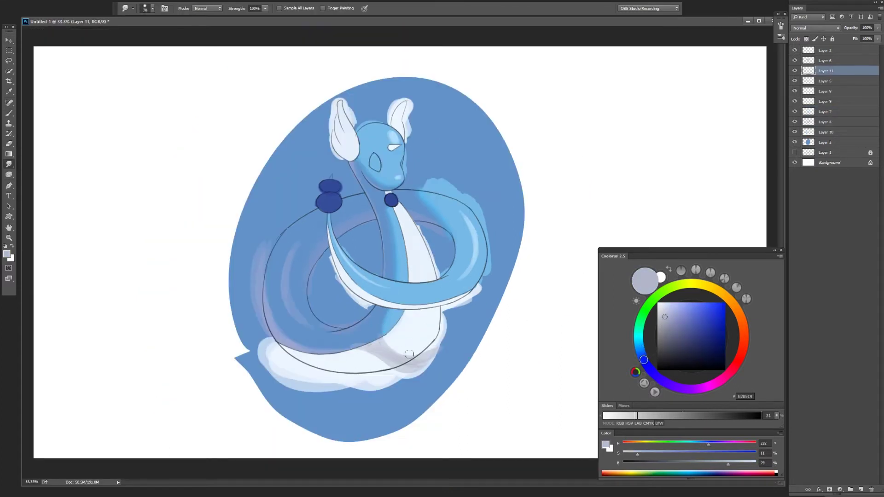
pyautogui.press('b')
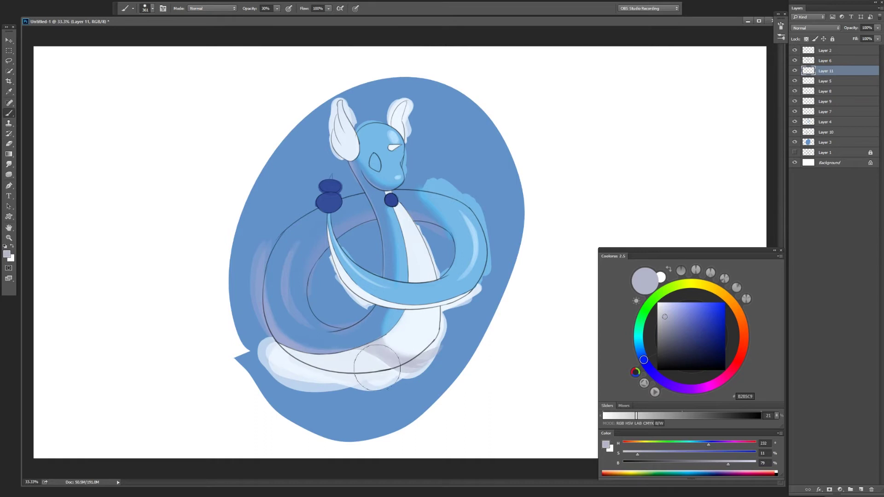
pyautogui.moveTo(376, 367); pyautogui.dragTo(294, 363)
pyautogui.press('e')
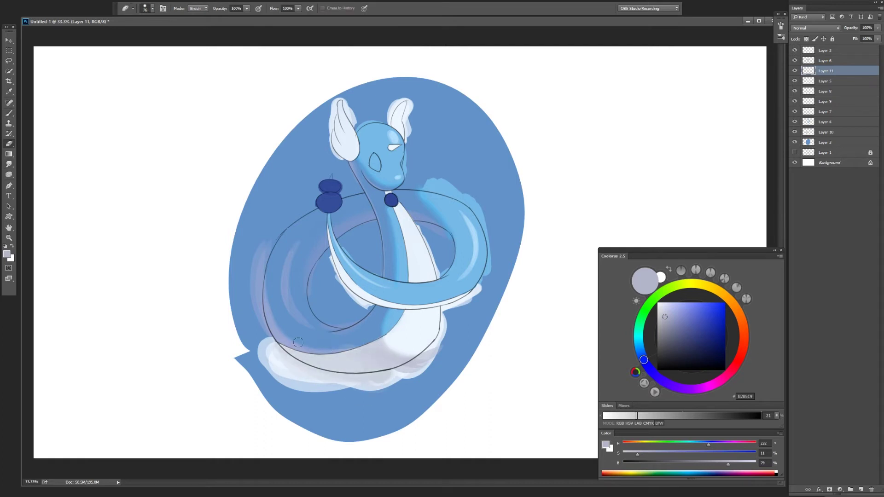
pyautogui.press('b')
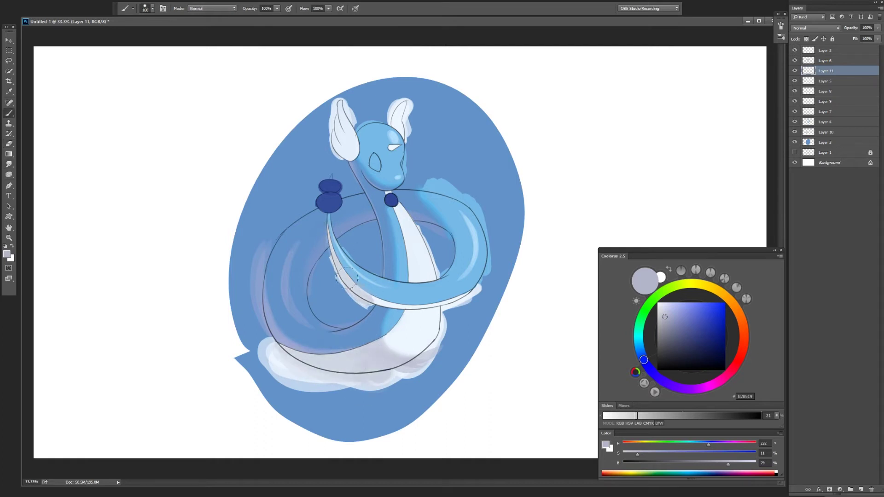
pyautogui.hotkey('ctrl', '+')
pyautogui.press('e')
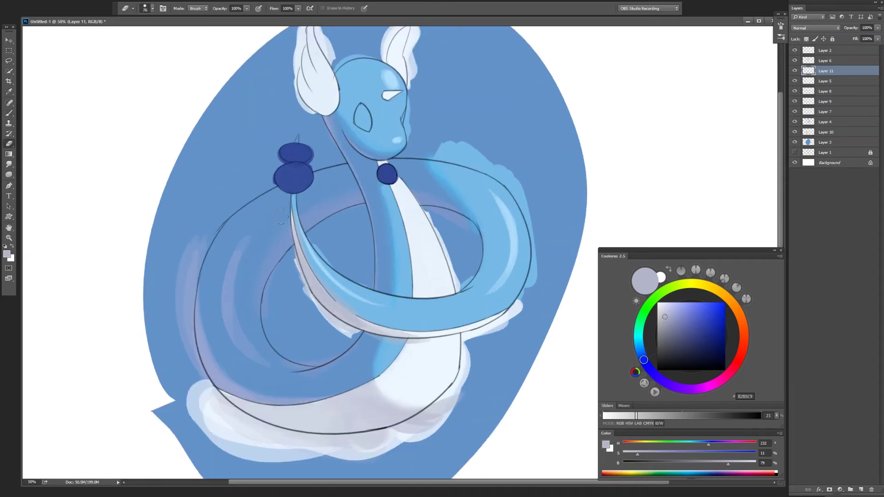
pyautogui.press('b')
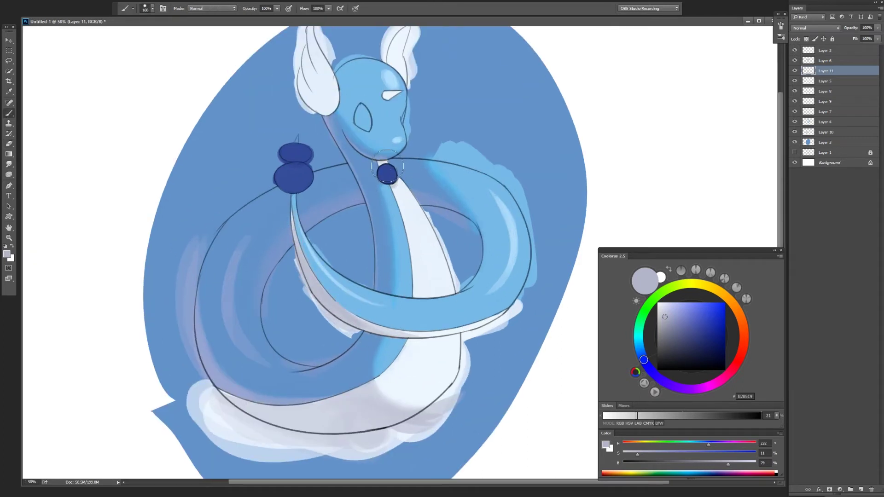
# - Shade the left ear with grey-lavender, cleaning and smudging the strokes
pyautogui.moveTo(374, 164); pyautogui.dragTo(393, 247)
pyautogui.moveTo(336, 120); pyautogui.dragTo(341, 193)
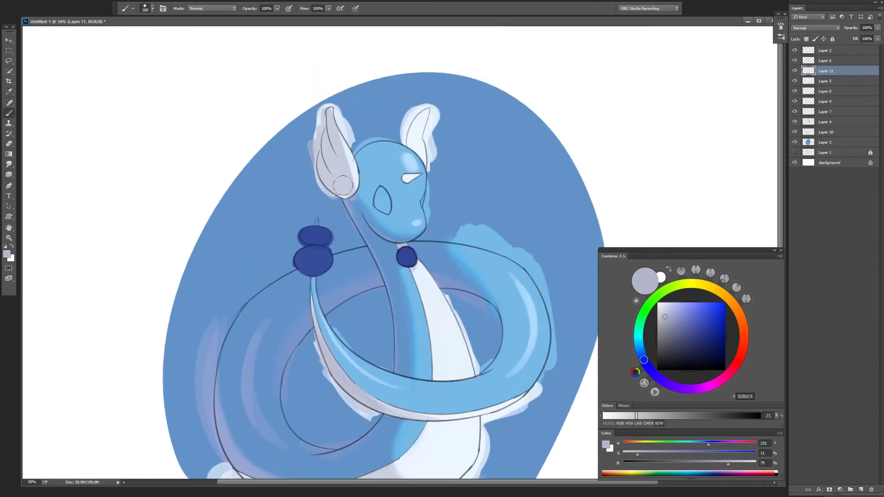
pyautogui.press('e')
pyautogui.press('r')
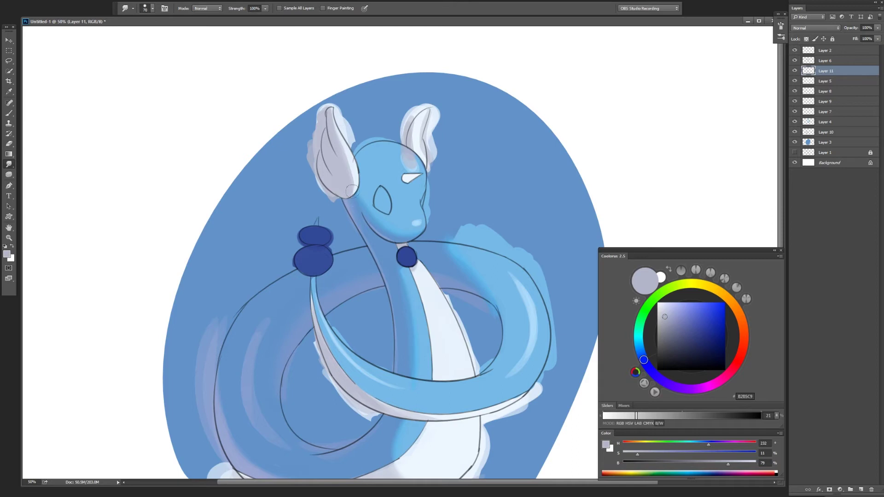
pyautogui.press('b')
pyautogui.press('e')
pyautogui.hotkey('ctrl', '-')
pyautogui.press('b')
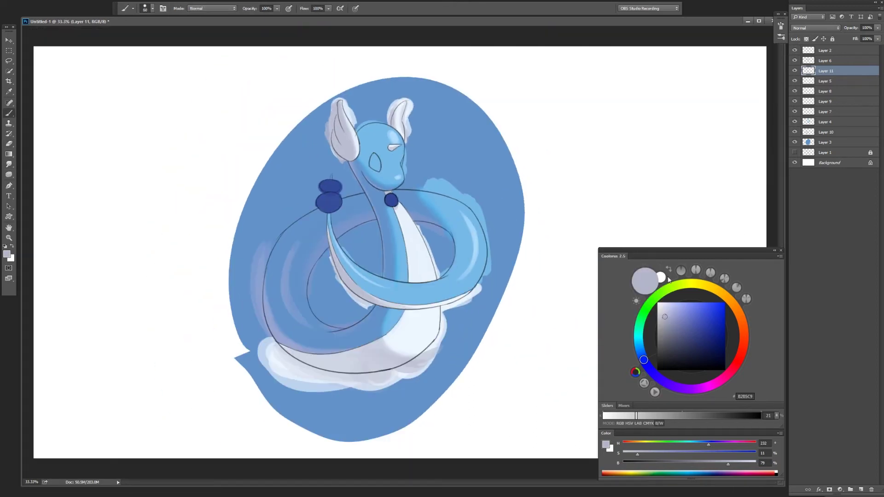
# - With a smaller brush, sample a muted grey-lavender from the head and smudge it in
pyautogui.hotkey('ctrl', '+')
pyautogui.rightClick(443, 152)
pyautogui.press('Escape')
pyautogui.keyDown('alt'); pyautogui.click(324, 139); pyautogui.keyUp('alt')
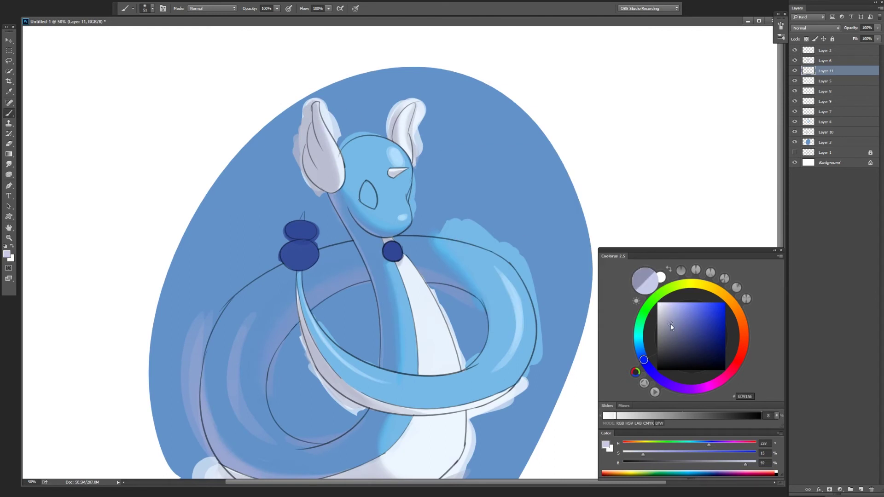
pyautogui.press('r')
pyautogui.press('b')
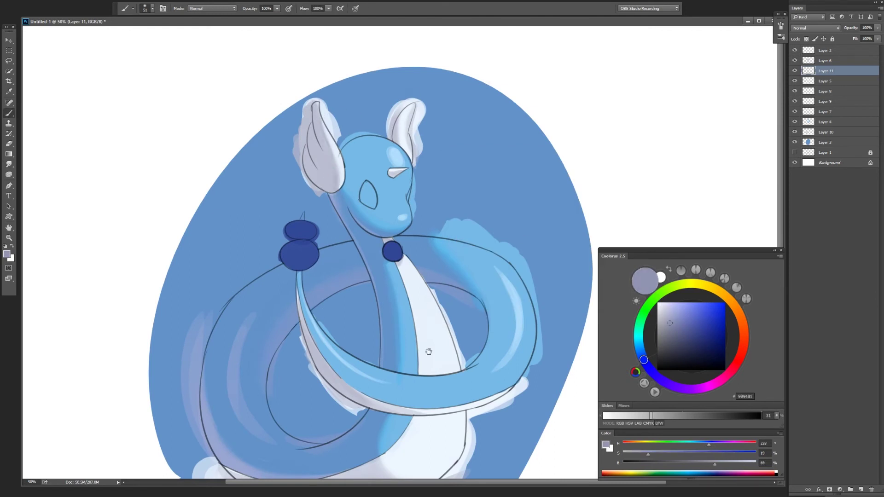
pyautogui.hotkey('ctrl', '-')
# - Pick a near-white and paint a light stroke along the lower coil
pyautogui.keyDown('alt'); pyautogui.click(354, 364); pyautogui.keyUp('alt')
pyautogui.keyDown('alt'); pyautogui.click(317, 359); pyautogui.keyUp('alt')
pyautogui.keyDown('alt'); pyautogui.click(374, 361); pyautogui.keyUp('alt')
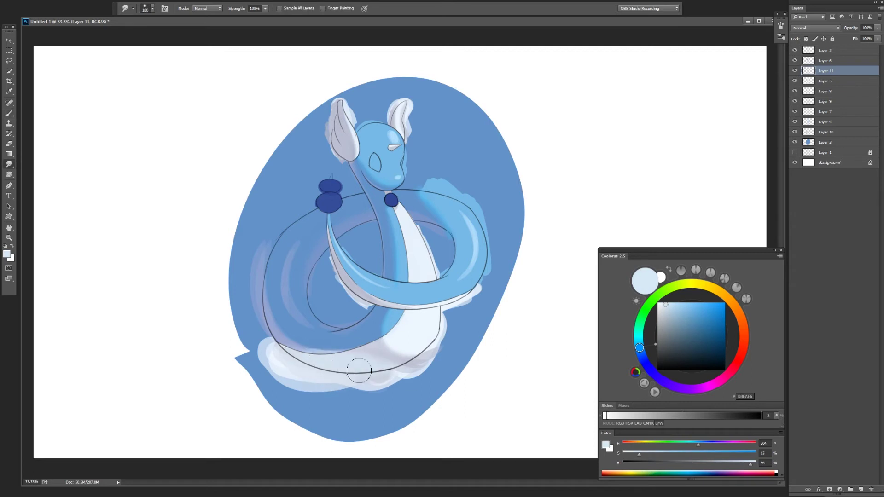
pyautogui.hotkey('ctrl', '+')
pyautogui.moveTo(295, 242); pyautogui.dragTo(383, 342)
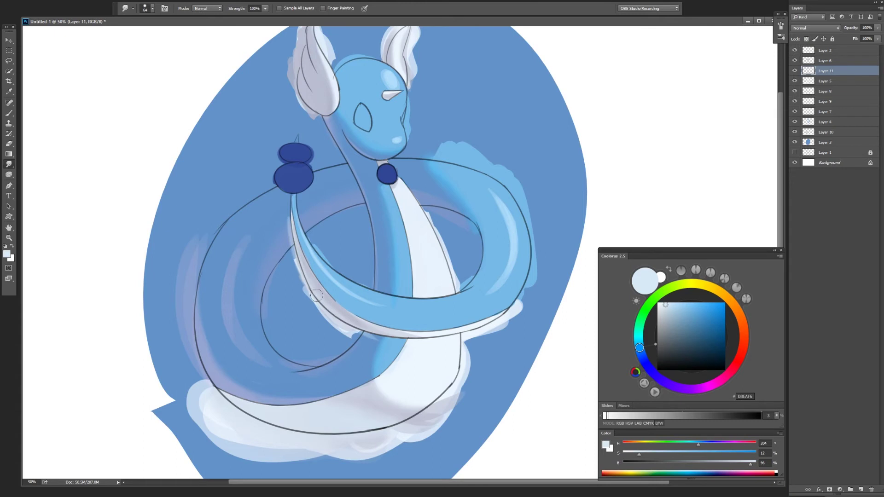
pyautogui.moveTo(316, 83)
pyautogui.mouseDown()
pyautogui.moveTo(334, 161)
pyautogui.moveTo(319, 88)
pyautogui.mouseUp()
pyautogui.click(736, 364)
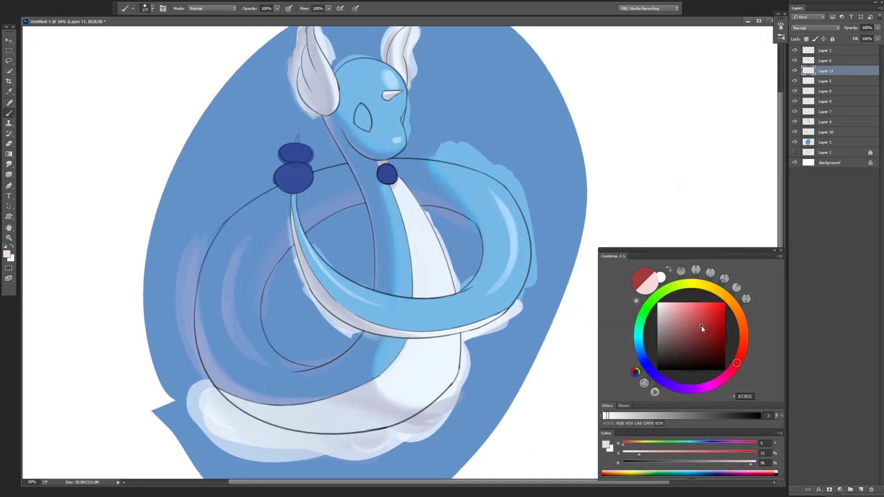
# - Paint both eyes red on a new layer, trimming spill outside the eye outlines
pyautogui.click(701, 327)
pyautogui.hotkey('ctrl', 'shift', 'alt', 'n')
pyautogui.hotkey('ctrl', '+')
pyautogui.hotkey('ctrl', '+')
pyautogui.moveTo(354, 166); pyautogui.dragTo(359, 207)
pyautogui.moveTo(439, 175)
pyautogui.mouseDown()
pyautogui.moveTo(442, 198)
pyautogui.moveTo(430, 203)
pyautogui.mouseUp()
pyautogui.press('e')
pyautogui.moveTo(425, 189); pyautogui.dragTo(434, 168)
pyautogui.moveTo(378, 223)
pyautogui.mouseDown()
pyautogui.moveTo(328, 203)
pyautogui.moveTo(342, 155)
pyautogui.moveTo(368, 156)
pyautogui.moveTo(350, 193)
pyautogui.mouseUp()
# - Add very dark red shading to the eyes on a new layer
pyautogui.hotkey('ctrl', 'shift', 'n')
pyautogui.press('Return')
pyautogui.press('b')
pyautogui.click(696, 354)
pyautogui.moveTo(352, 158); pyautogui.dragTo(349, 177)
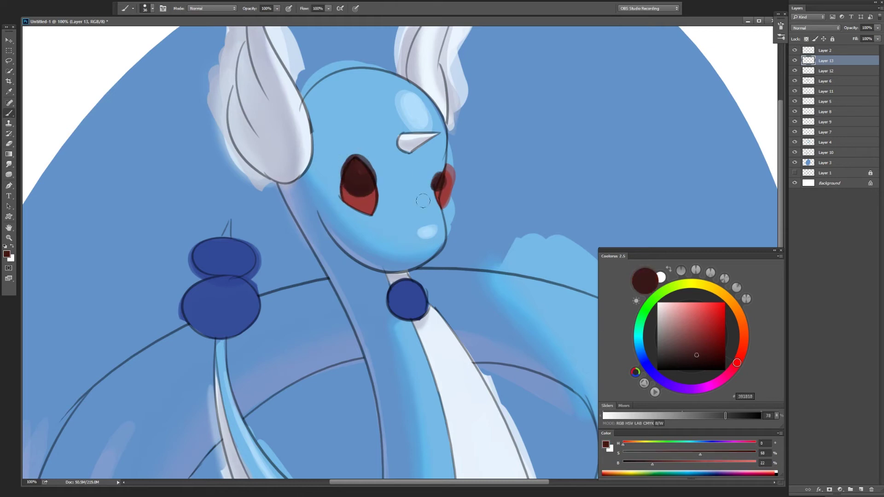
pyautogui.keyDown('alt'); pyautogui.click(443, 204); pyautogui.keyUp('alt')
pyautogui.press('e')
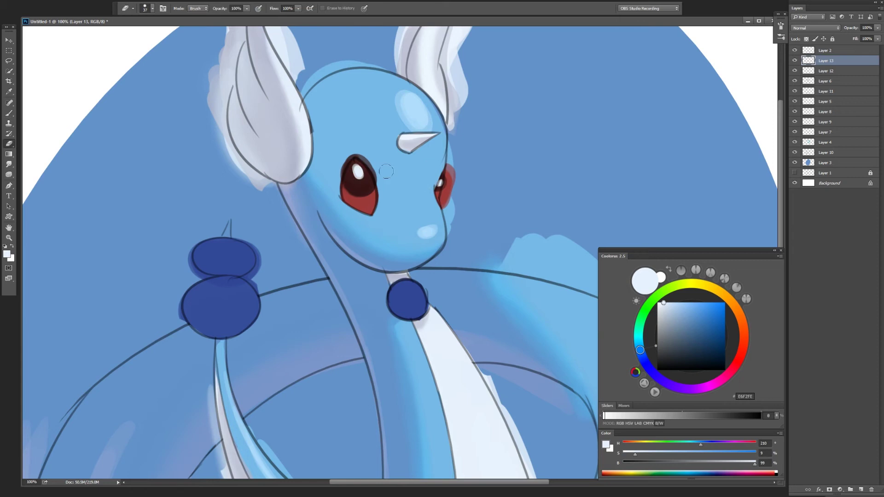
# - Shade the neck orb in navy blue and dab a white glint on it
pyautogui.moveTo(421, 290); pyautogui.dragTo(403, 197)
pyautogui.hotkey('alt', '[')
pyautogui.hotkey('alt', '[')
pyautogui.press('b')
pyautogui.keyDown('alt'); pyautogui.click(403, 214); pyautogui.keyUp('alt')
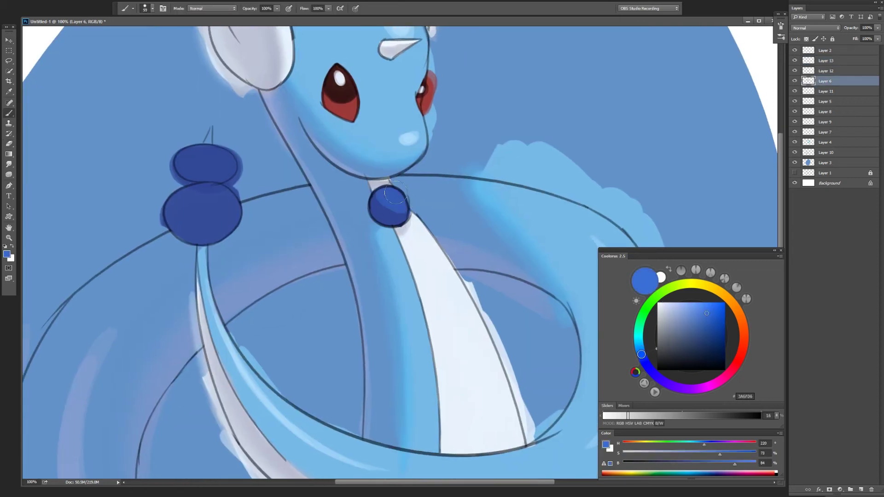
pyautogui.press('x')
pyautogui.keyDown('alt'); pyautogui.click(388, 208); pyautogui.keyUp('alt')
pyautogui.press('r')
pyautogui.press('b')
pyautogui.keyDown('alt'); pyautogui.click(414, 257); pyautogui.keyUp('alt')
pyautogui.click(400, 193)
# - Lighten the lower and top tail beads with lighter blue, smudging the paint
pyautogui.moveTo(237, 174); pyautogui.dragTo(336, 215)
pyautogui.keyDown('alt'); pyautogui.click(336, 215); pyautogui.keyUp('alt')
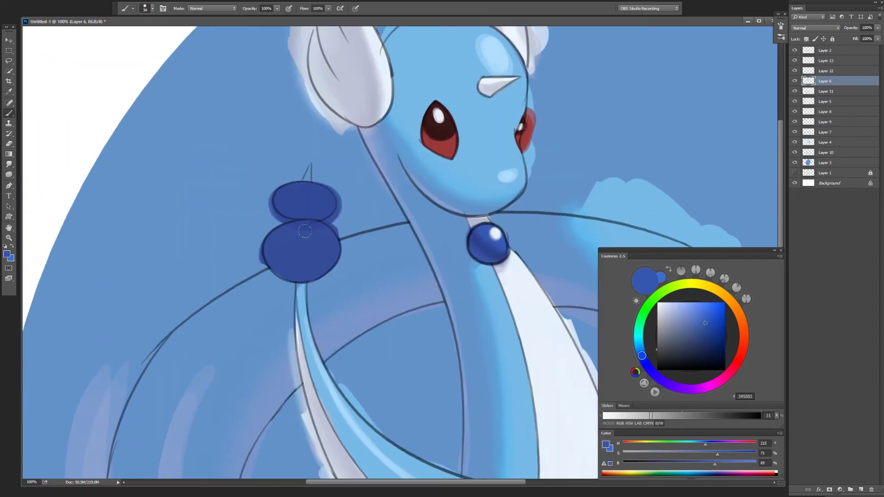
pyautogui.keyDown('alt'); pyautogui.click(483, 228); pyautogui.keyUp('alt')
pyautogui.moveTo(294, 251); pyautogui.dragTo(274, 274)
pyautogui.press('r')
pyautogui.press('b')
pyautogui.moveTo(279, 211)
pyautogui.mouseDown()
pyautogui.moveTo(299, 213)
pyautogui.moveTo(305, 201)
pyautogui.mouseUp()
# - Add near-white glints to the lower and top tail beads and soften them
pyautogui.keyDown('alt'); pyautogui.click(496, 233); pyautogui.keyUp('alt')
pyautogui.click(311, 231)
pyautogui.click(312, 193)
pyautogui.press('r')
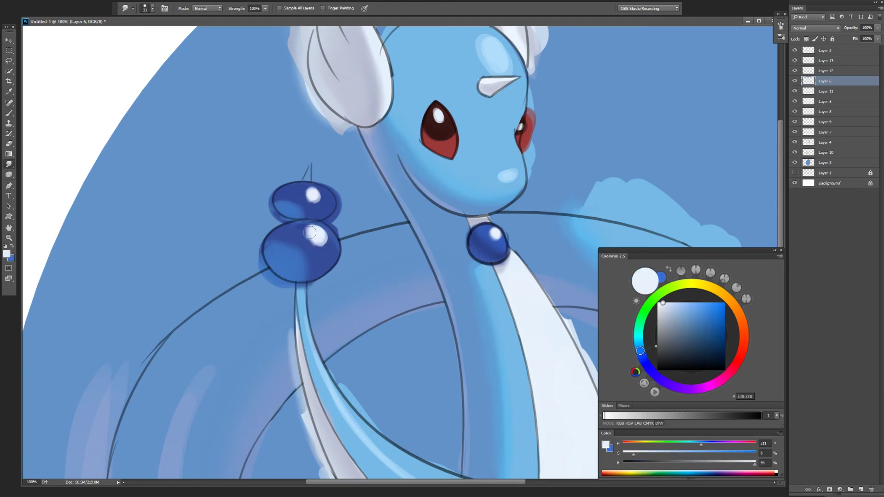
pyautogui.moveTo(312, 234); pyautogui.dragTo(318, 237)
pyautogui.scroll(1, 315, 236)
pyautogui.press('e')
pyautogui.press('b')
pyautogui.keyDown('ctrl'); pyautogui.keyDown('alt'); pyautogui.rightClick(309, 198); pyautogui.keyUp('alt'); pyautogui.keyUp('ctrl')
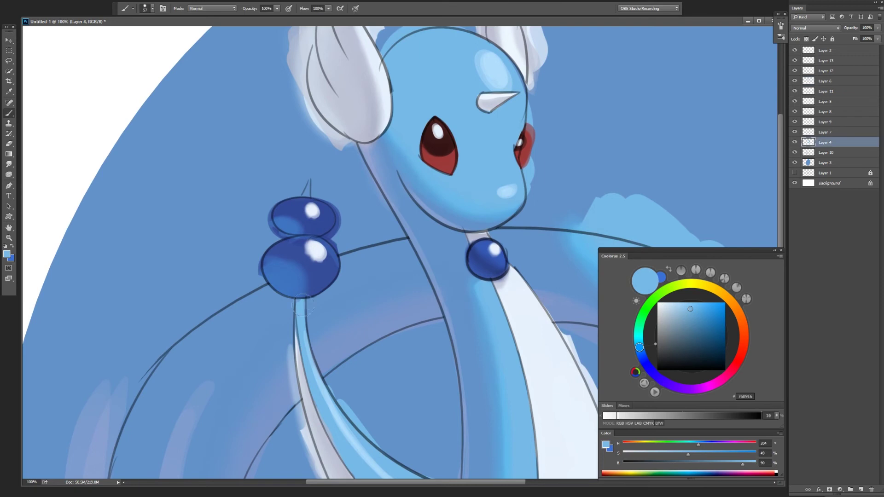
# - Add a new top layer set to Color Dodge blend mode
pyautogui.keyDown('alt'); pyautogui.click(338, 249); pyautogui.keyUp('alt')
pyautogui.hotkey('ctrl', '0')
pyautogui.hotkey('ctrl', 'shift', 'alt', 'n')
pyautogui.press('g')
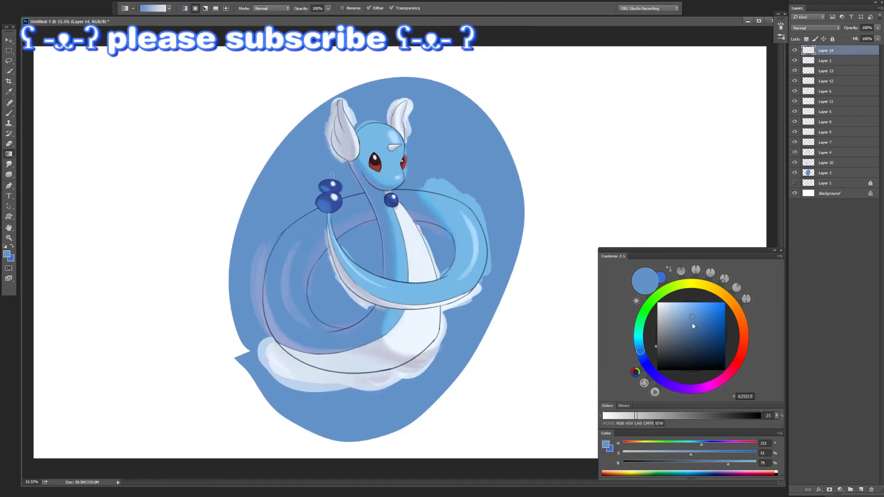
pyautogui.click(688, 356)
pyautogui.click(815, 28)
pyautogui.click(812, 77)
# - Drag dark purple and indigo gradients across the blue oval, then hide the painted layers
pyautogui.click(701, 388)
pyautogui.moveTo(277, 198); pyautogui.dragTo(478, 288)
pyautogui.click(687, 351)
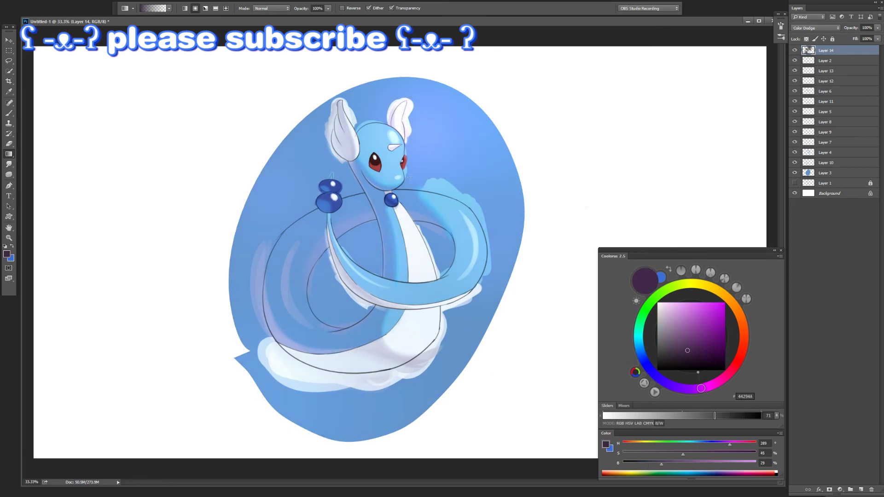
pyautogui.click(648, 367)
pyautogui.moveTo(491, 262); pyautogui.dragTo(495, 278)
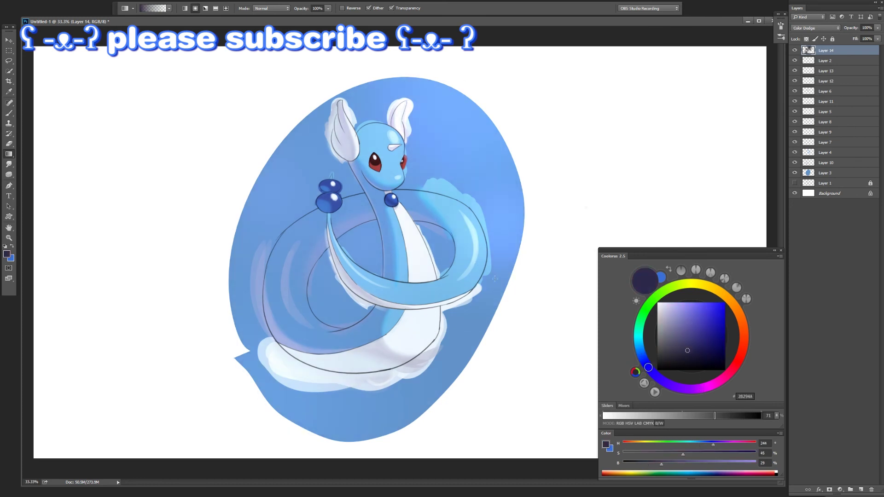
pyautogui.moveTo(794, 50); pyautogui.dragTo(794, 162)
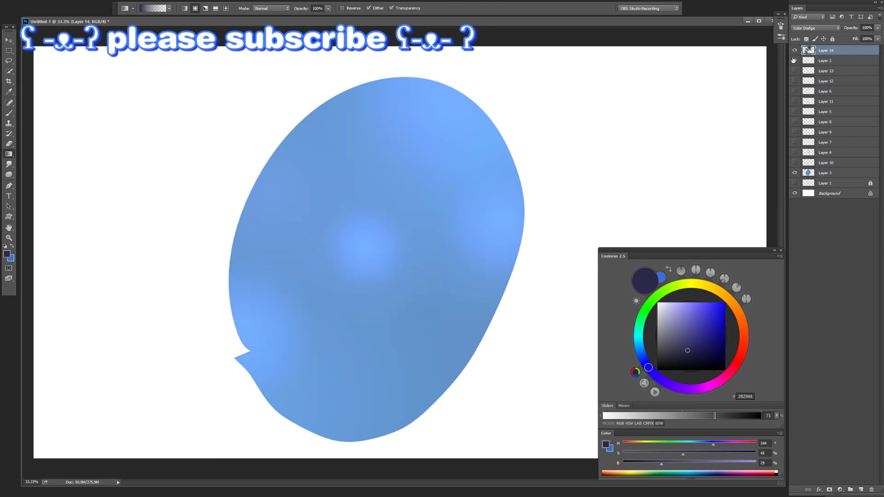
# - Show and duplicate the line art layer, then erase a stray mark near the ears
pyautogui.click(794, 60)
pyautogui.click(823, 60)
pyautogui.hotkey('ctrl', '+')
pyautogui.hotkey('ctrl', 'j')
pyautogui.hotkey('ctrl', 'j')
pyautogui.hotkey('ctrl', 'j')
pyautogui.click(824, 203)
pyautogui.press('e')
pyautogui.hotkey('ctrl', '+')
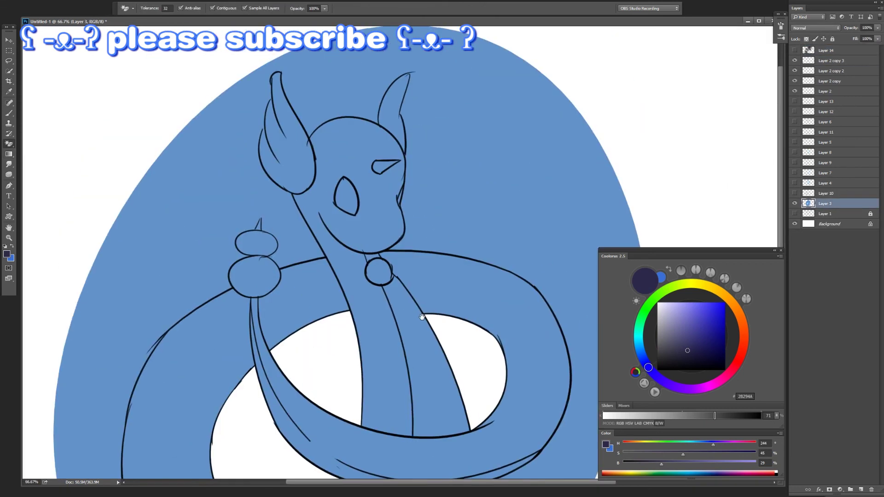
pyautogui.hotkey('ctrl', '+')
pyautogui.scroll(3, 291, 188)
pyautogui.click(292, 135)
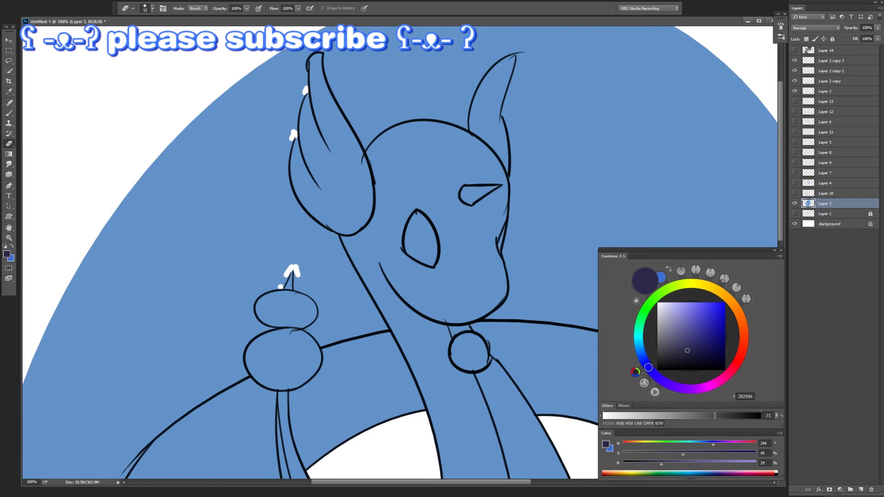
pyautogui.hotkey('ctrl', '-')
pyautogui.hotkey('ctrl', '-')
pyautogui.hotkey('ctrl', '-')
# - Magic Wand-select the dragon, mask Layer 14 to it, delete line-art copies, and hide panels
pyautogui.press('w')
pyautogui.keyDown('alt'); pyautogui.click(794, 203); pyautogui.keyUp('alt')
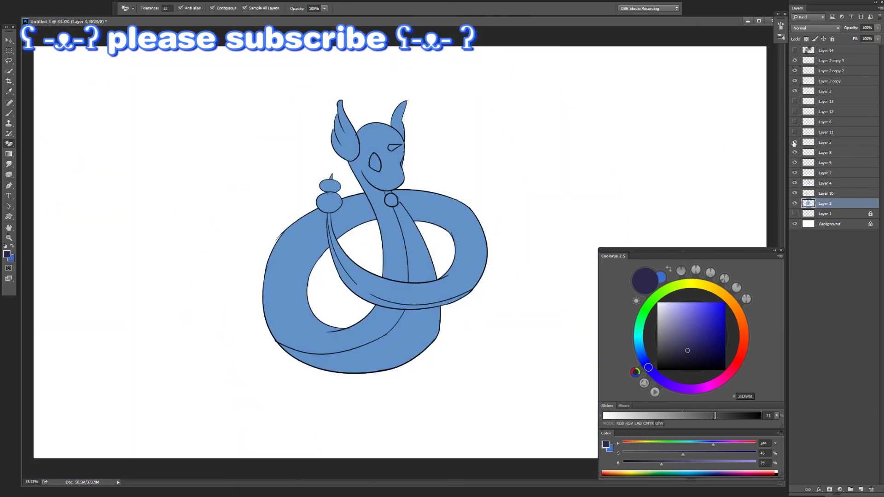
pyautogui.click(825, 50)
pyautogui.click(829, 490)
pyautogui.click(825, 60)
pyautogui.scroll(3, 477, 138)
pyautogui.press('e')
pyautogui.scroll(-1, 294, 164)
pyautogui.press('Tab')
pyautogui.scroll(-1, 765, 442)
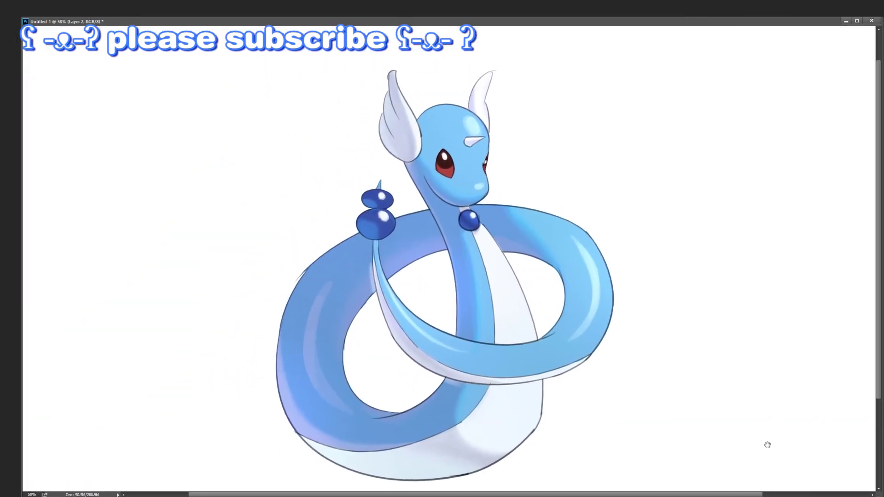